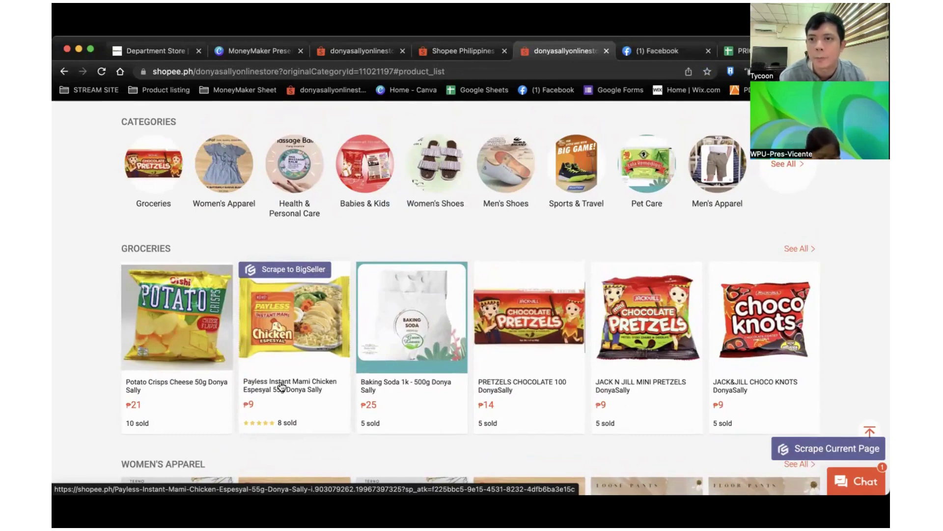
Step: View the shop's Sports & Travel category and examine the baking products in the PRICELIST SUPERMARKET 2023 spreadsheet
click(576, 167)
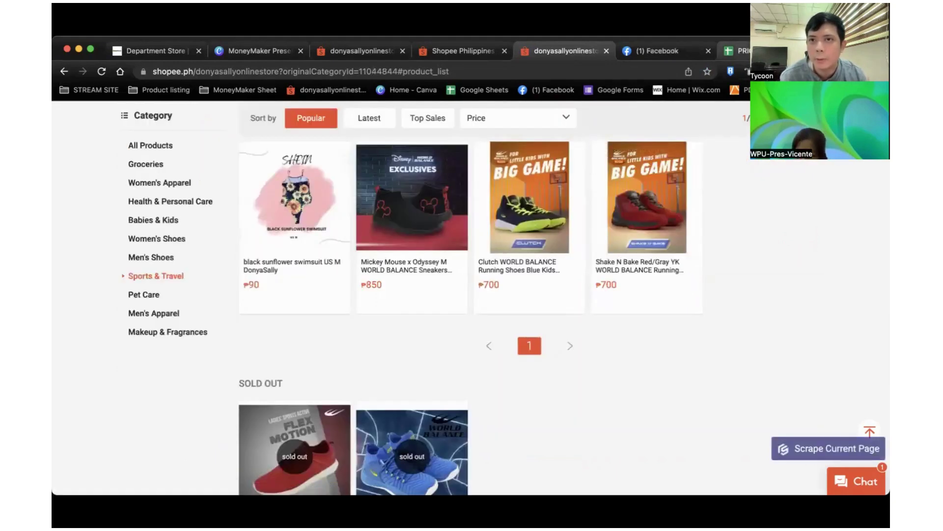
click(735, 51)
scroll(551, 275, down, 3)
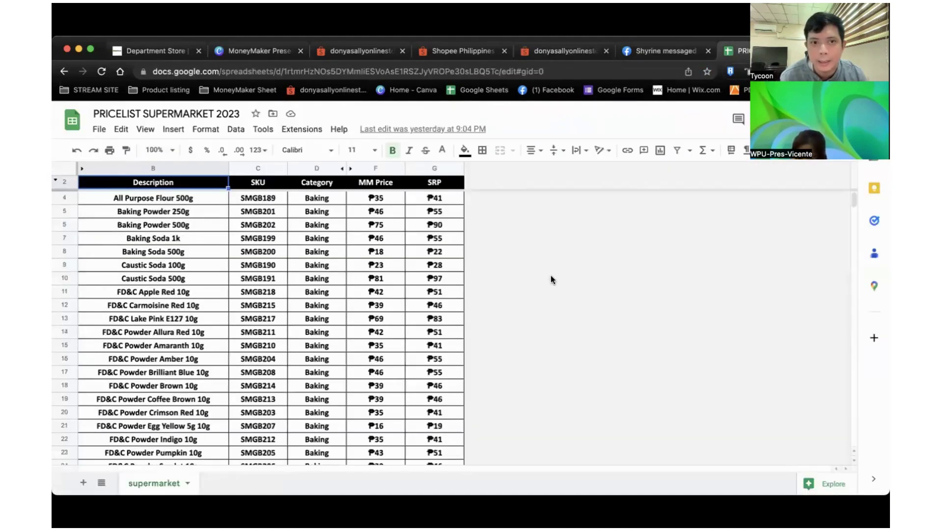
scroll(550, 276, up, 3)
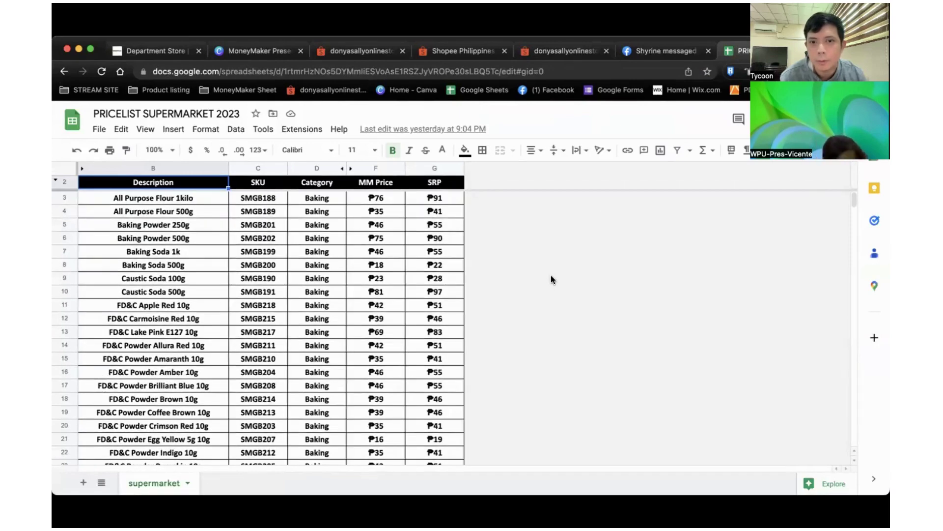
scroll(550, 275, down, 5)
scroll(552, 279, down, 8)
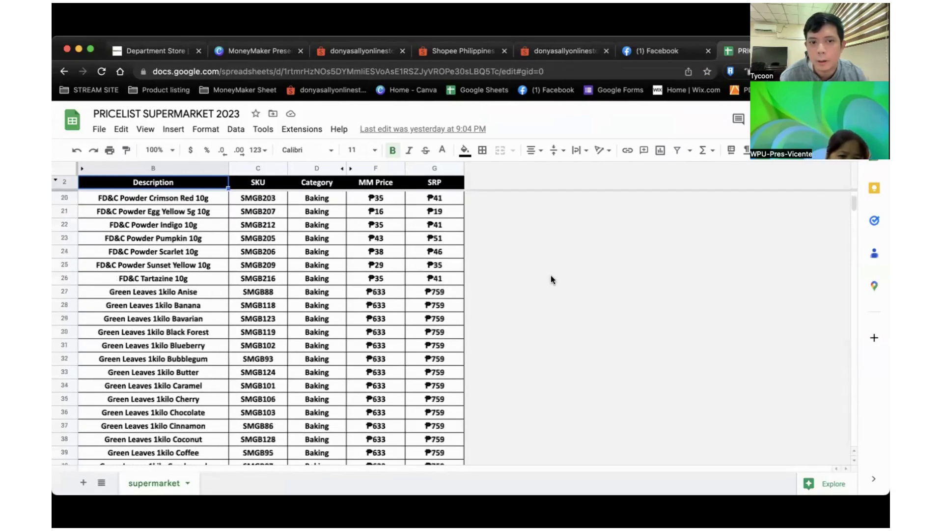
scroll(551, 279, down, 5)
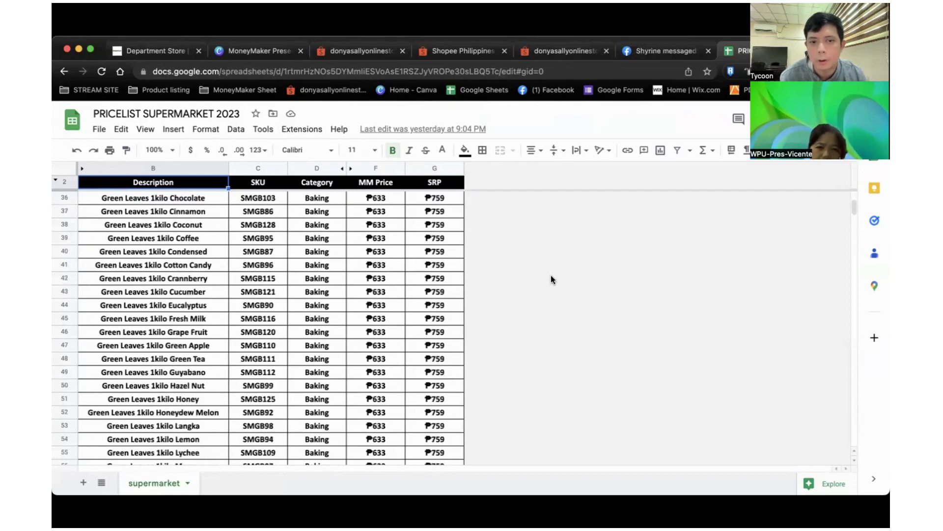
scroll(550, 275, down, 3)
scroll(551, 275, up, 15)
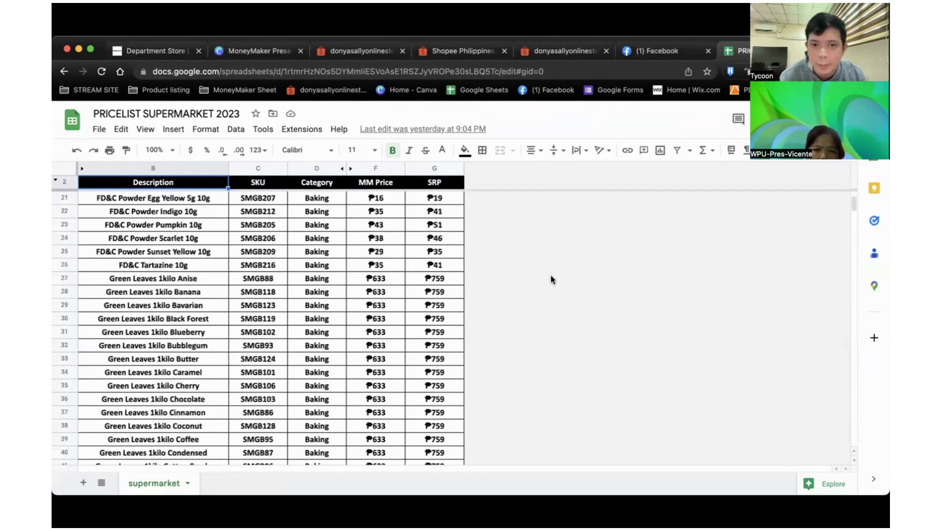
scroll(550, 275, down, 5)
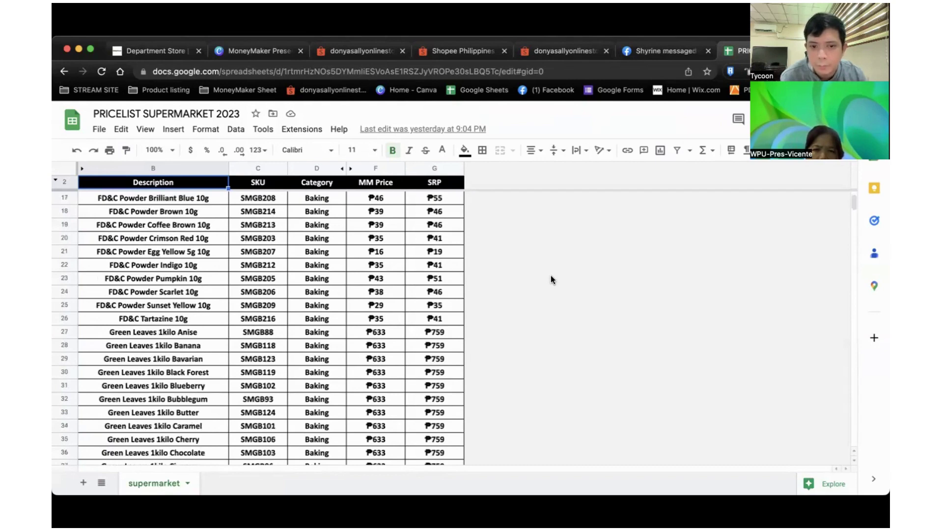
scroll(551, 275, down, 1)
Step: Compare the MM Price and SRP of Green Leaves 1kilo Bavarian in the supermarket price list
click(390, 320)
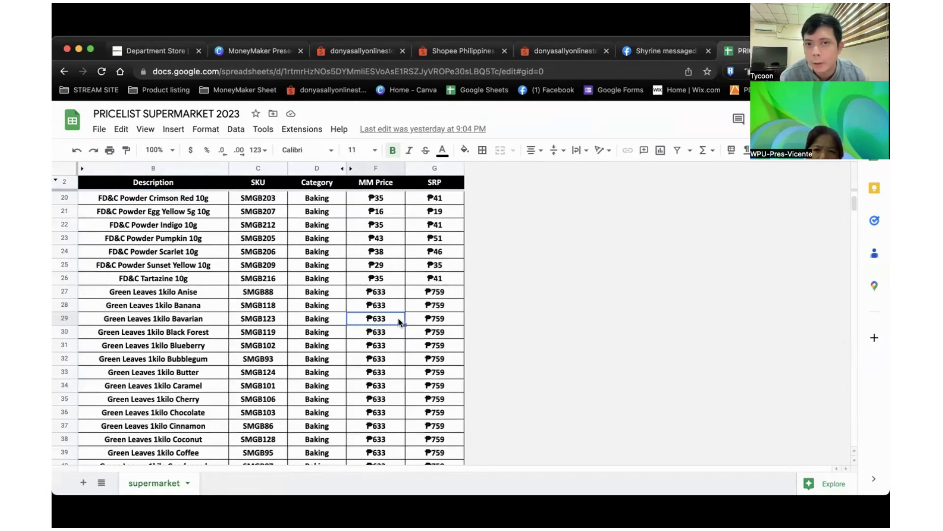
click(449, 318)
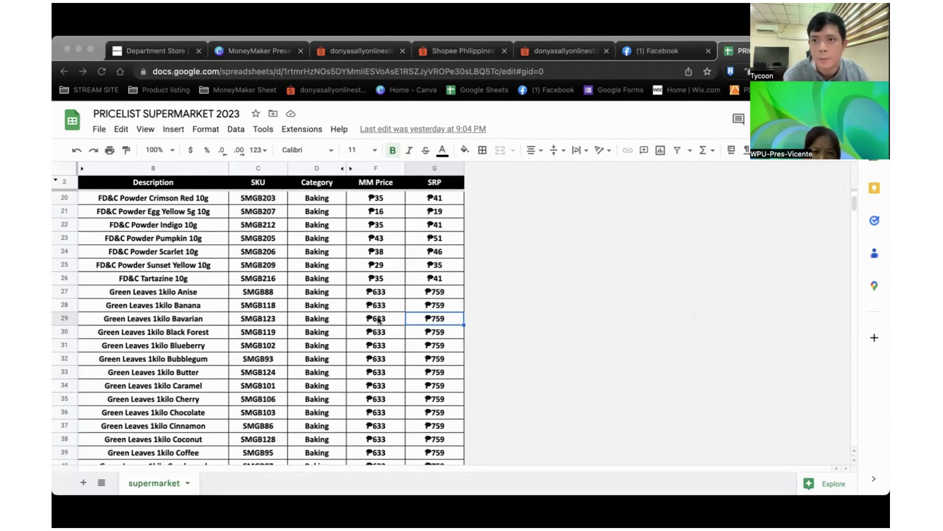
scroll(379, 319, down, 1)
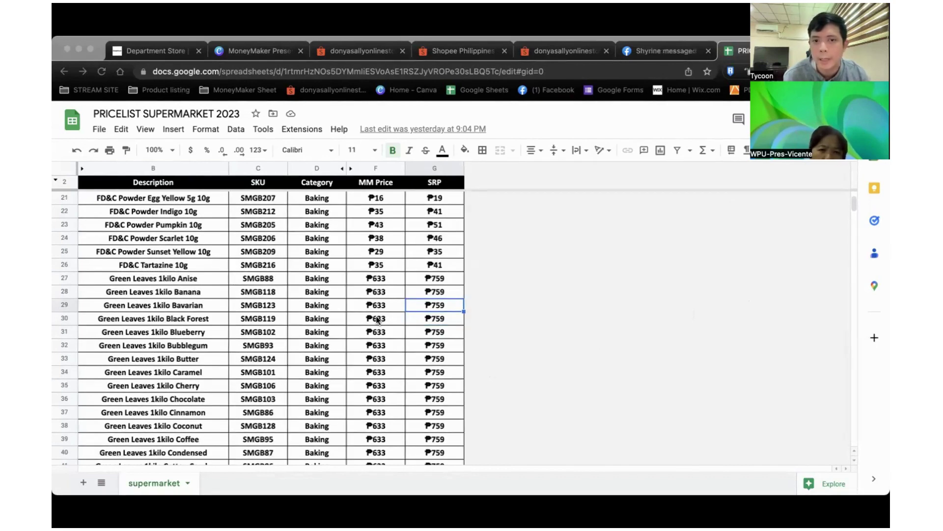
scroll(377, 320, up, 1)
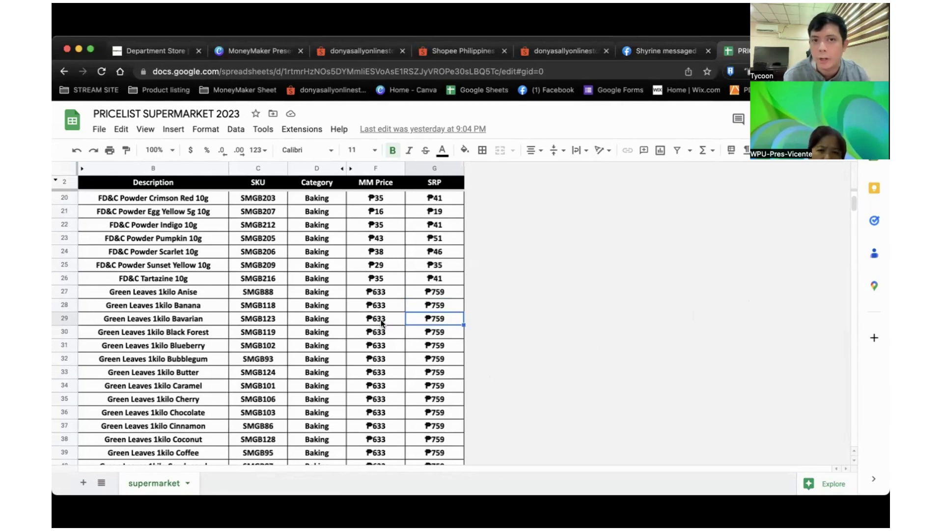
click(382, 322)
click(453, 318)
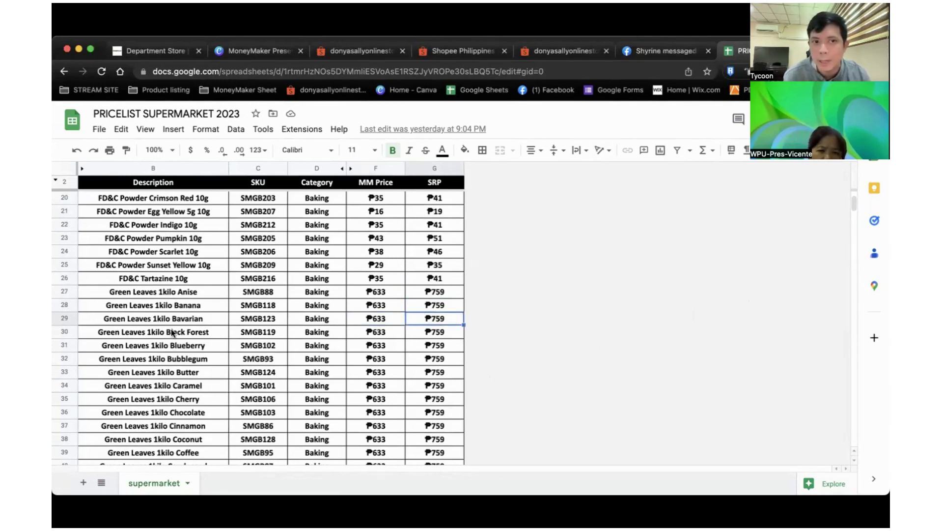
click(192, 320)
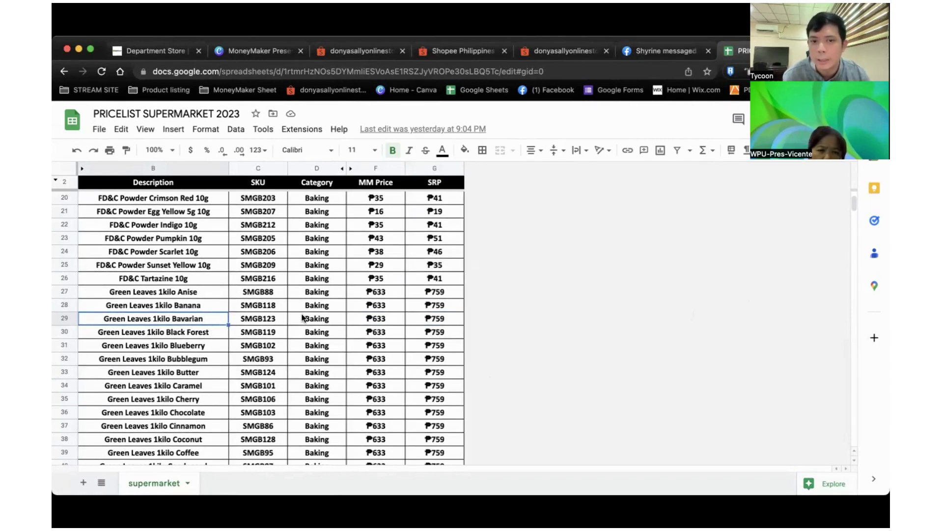
click(381, 325)
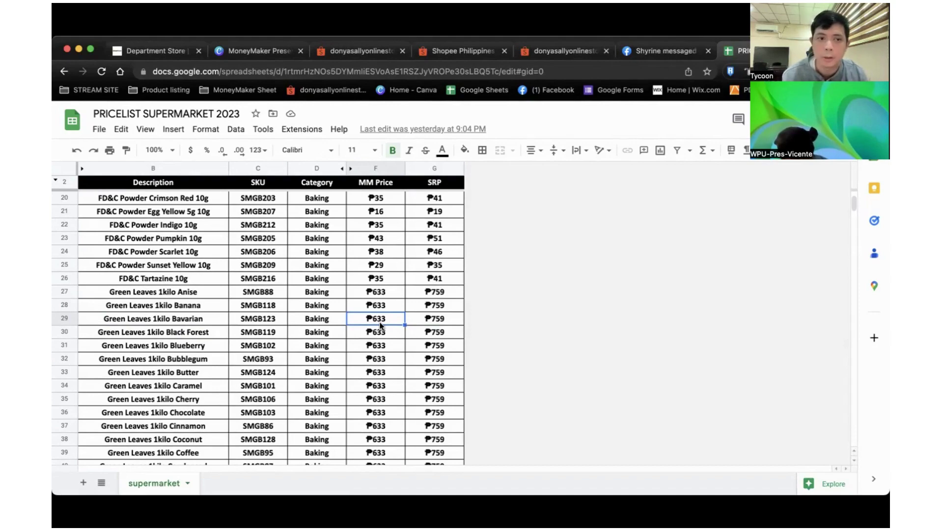
Step: Browse the price list from the Green Leaves rows down through the Beverage and Canned products
key(Right)
key(Down)
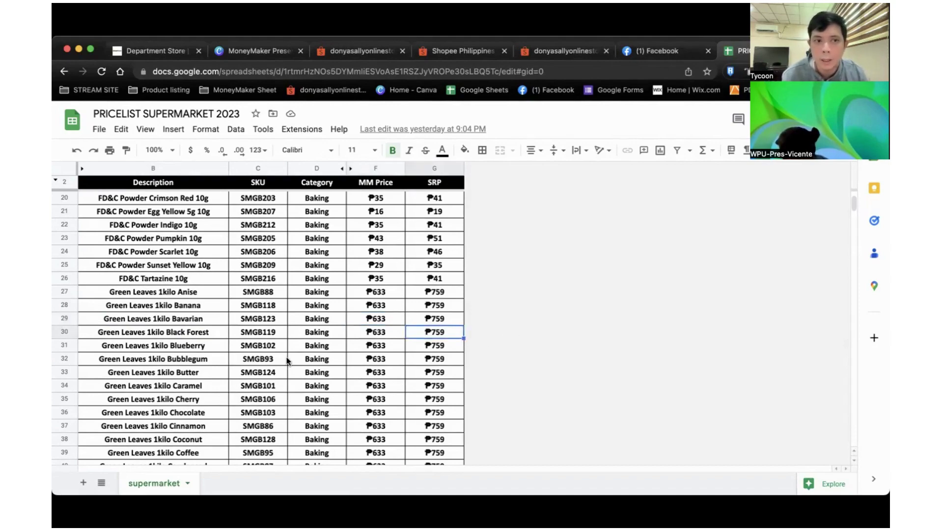
scroll(287, 360, down, 20)
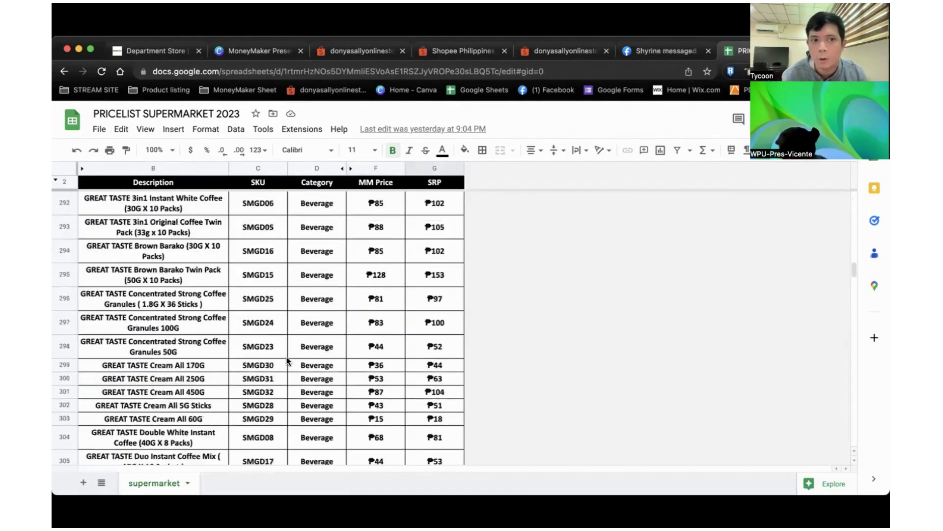
scroll(286, 360, down, 20)
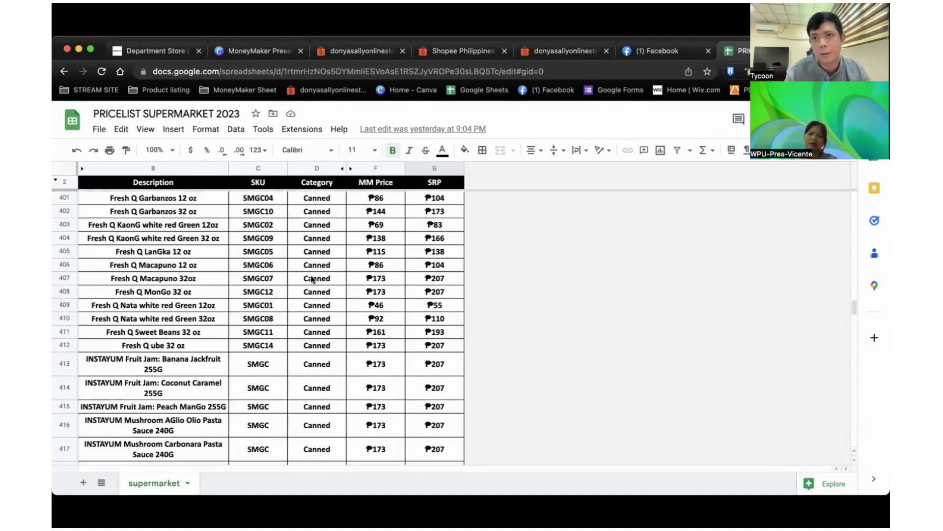
Step: Look over the open Shopee pages and return to the header of the donyasallyonlinestore shop page
click(466, 46)
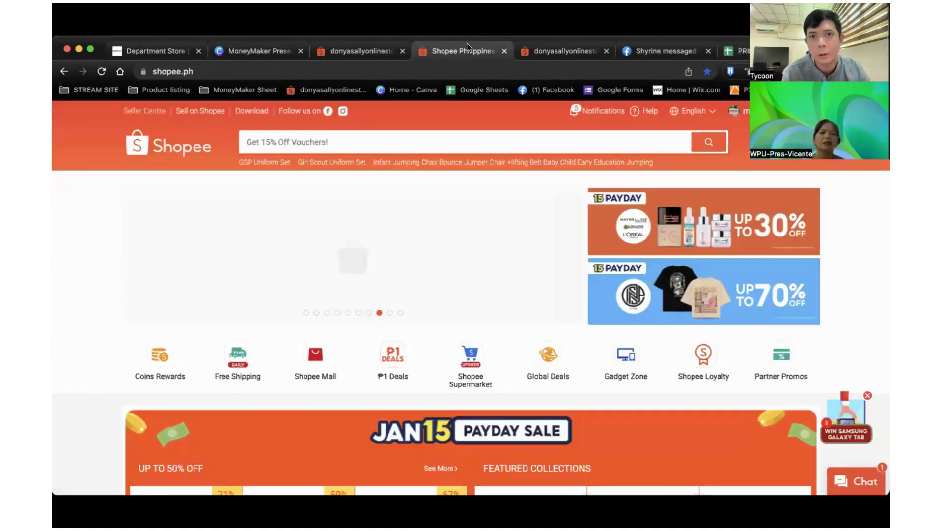
click(370, 51)
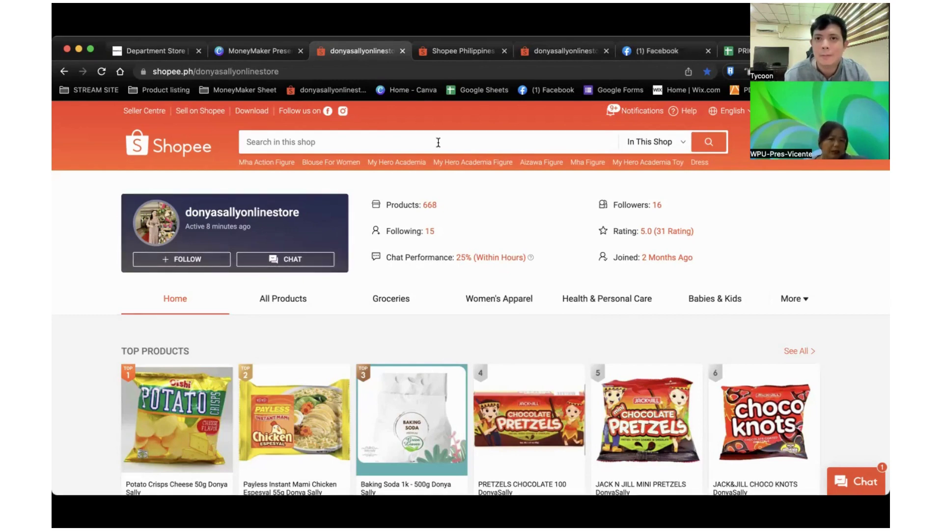
click(479, 51)
click(549, 51)
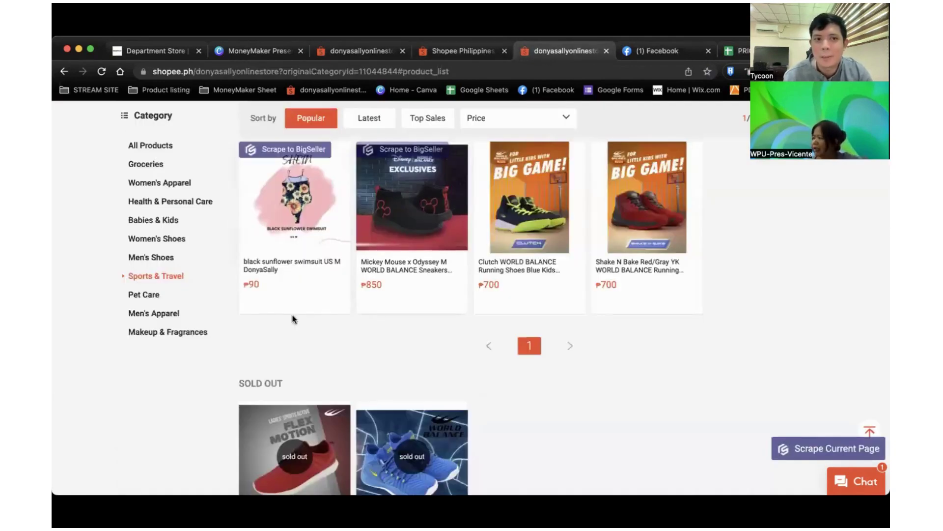
scroll(293, 320, up, 15)
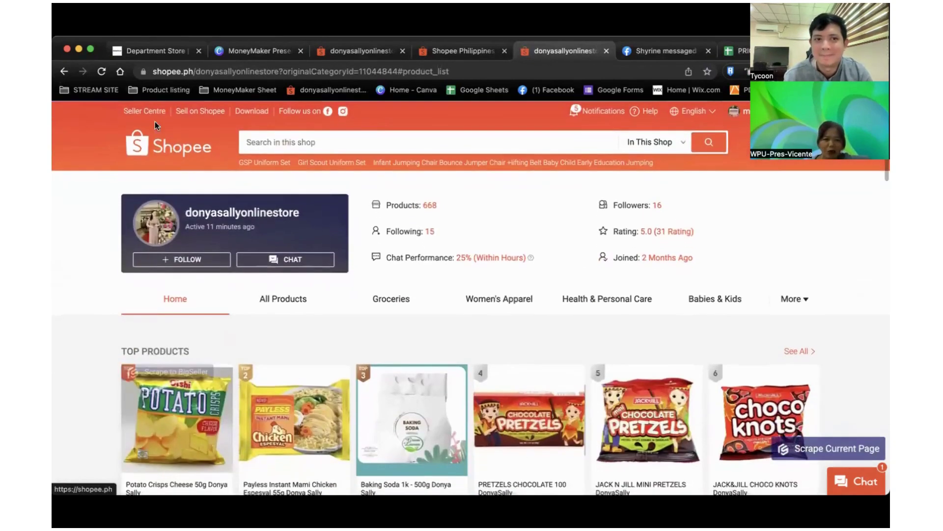
Step: Open the Shopee Seller Centre and review its dashboard from the To Do List and Business Insights to Performance and My Penalty
click(142, 112)
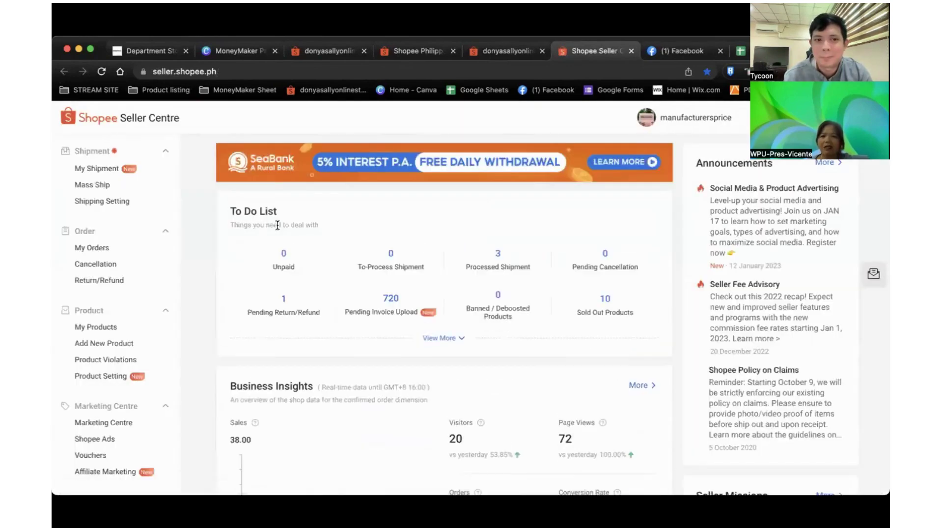
scroll(140, 347, down, 3)
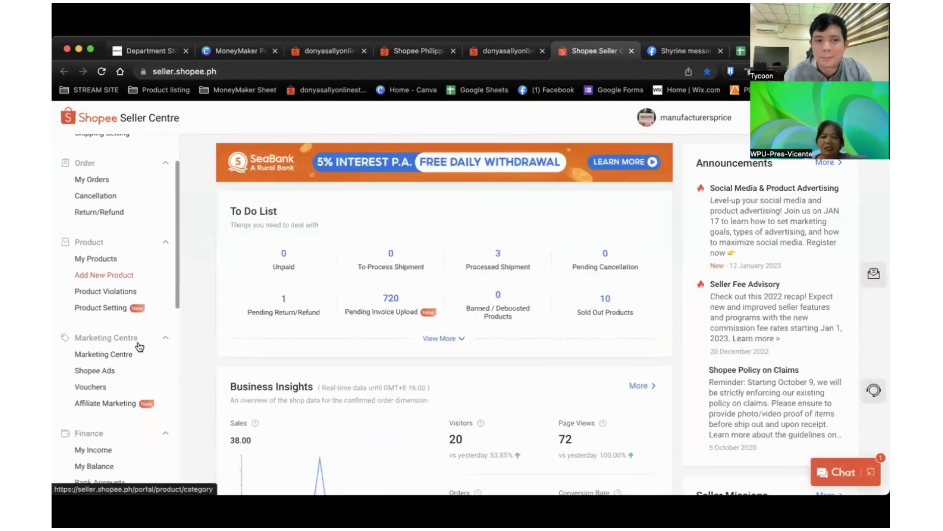
scroll(261, 383, down, 3)
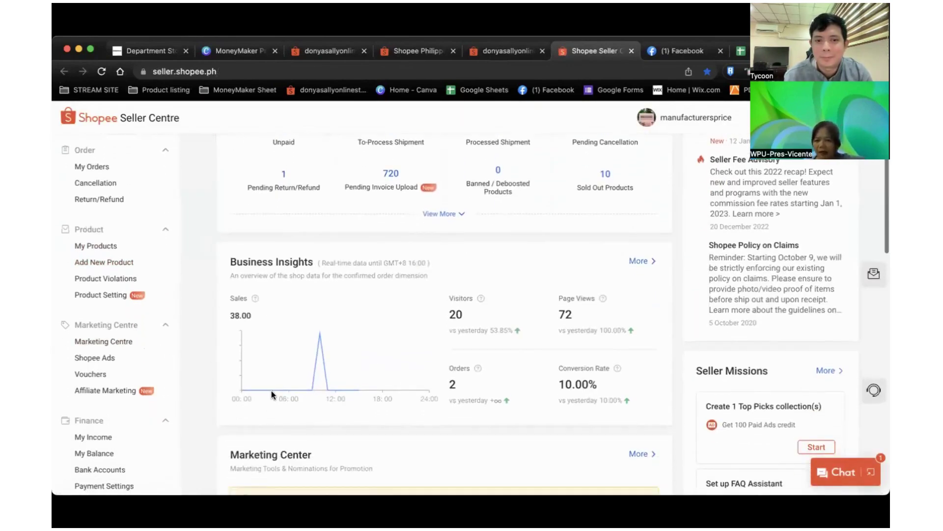
scroll(271, 390, down, 15)
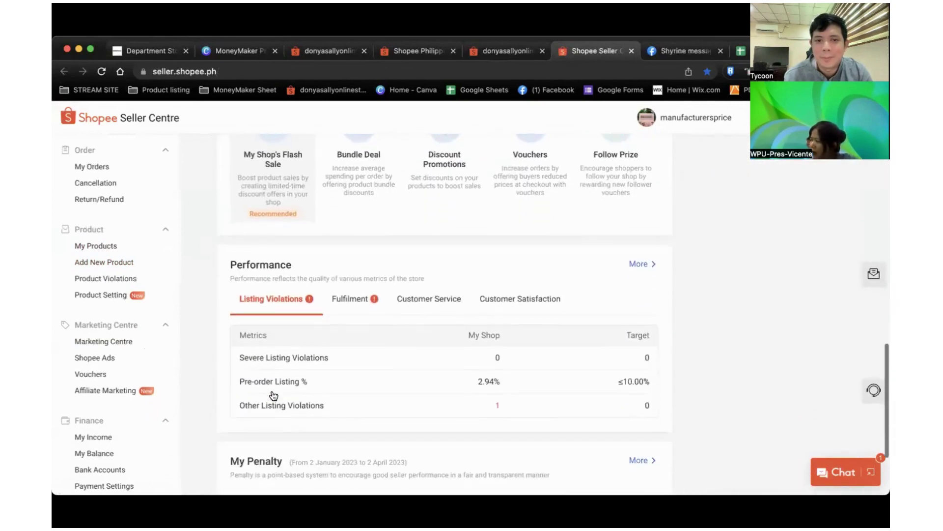
scroll(274, 396, down, 5)
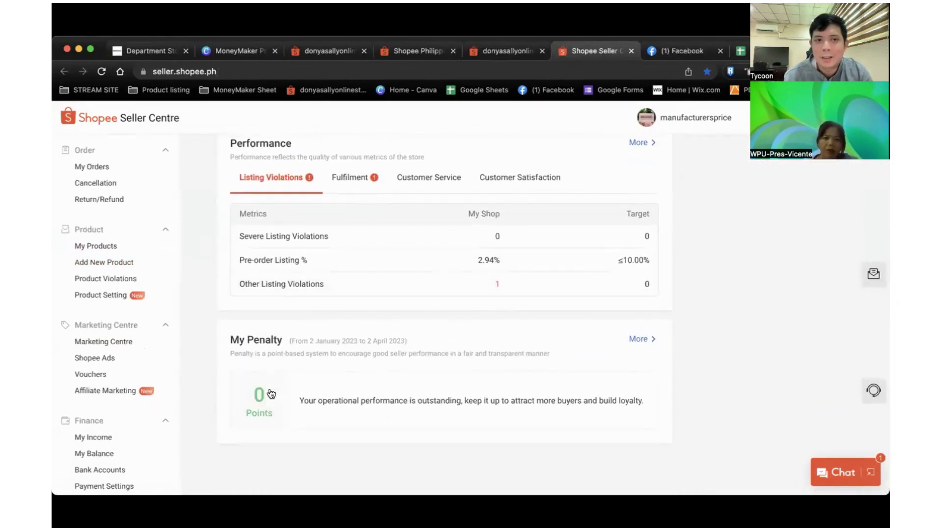
Step: Try to open My Income and cancel the login password verification
click(109, 442)
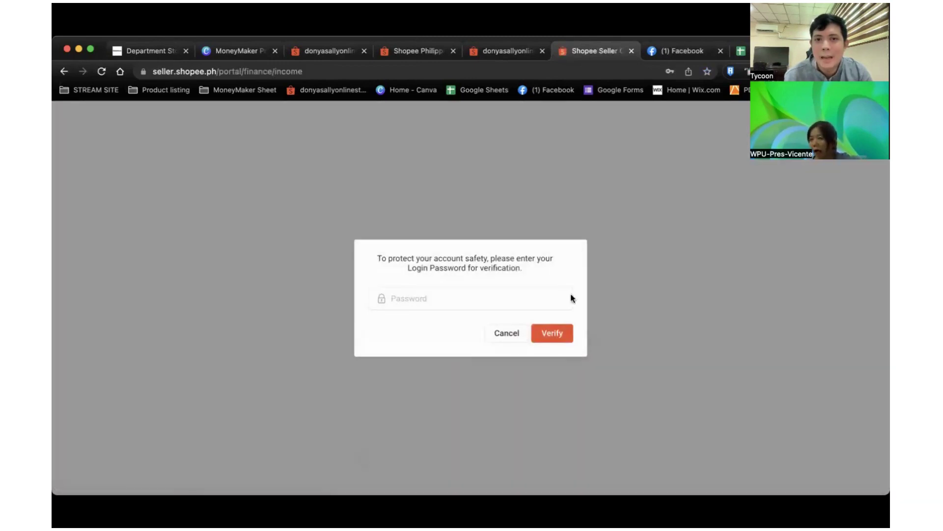
click(492, 332)
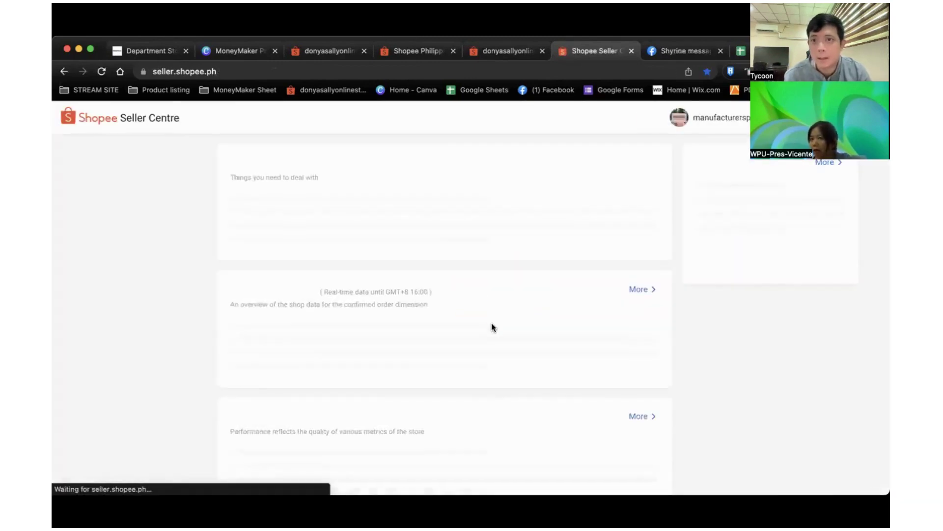
Step: Open the processed shipments, dismiss the search feature tips and examine the listed orders to ship
scroll(495, 300, down, 1)
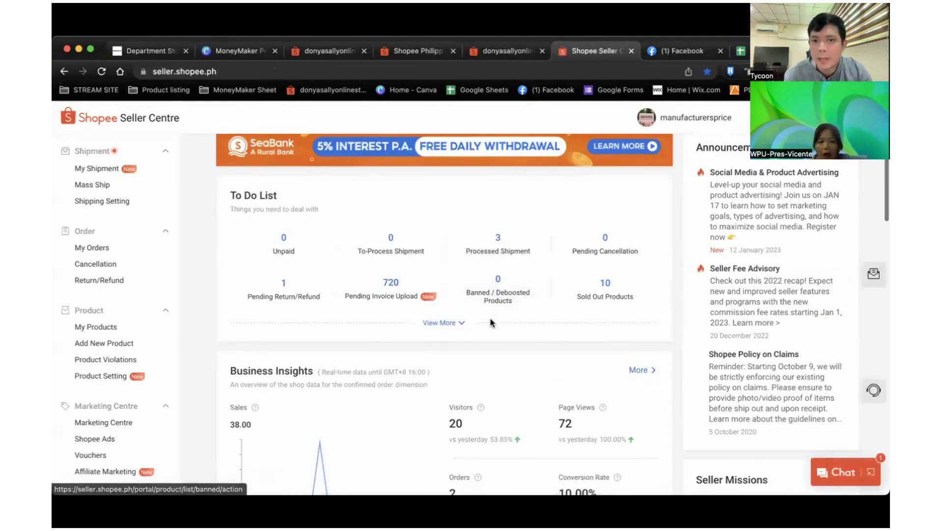
click(508, 247)
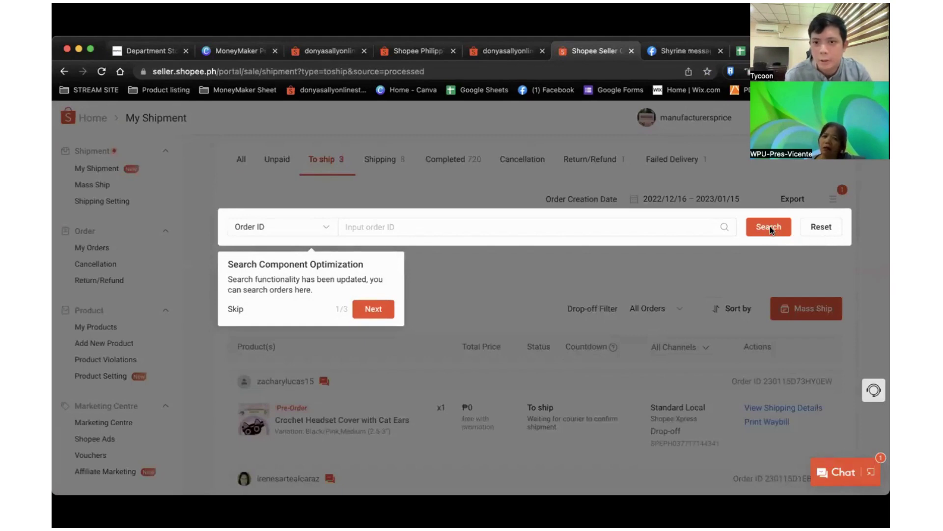
click(382, 309)
click(382, 422)
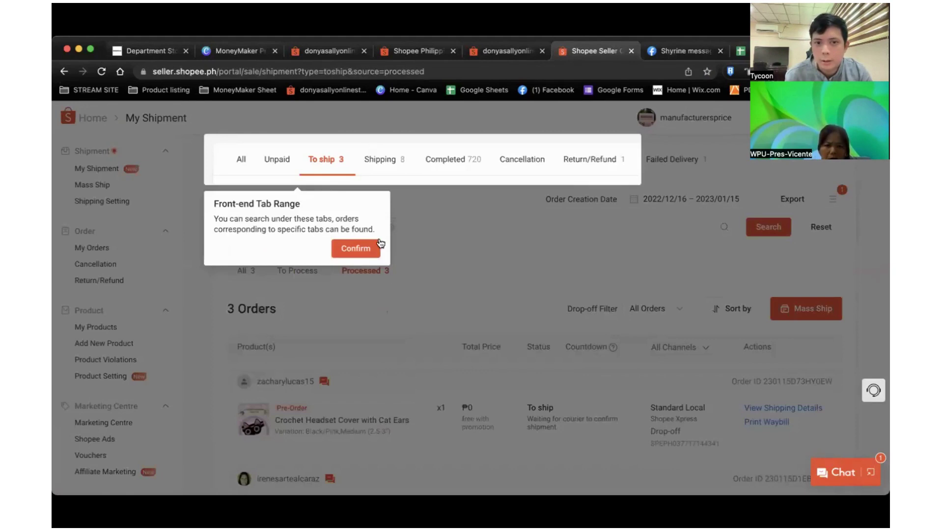
click(356, 249)
scroll(432, 320, down, 5)
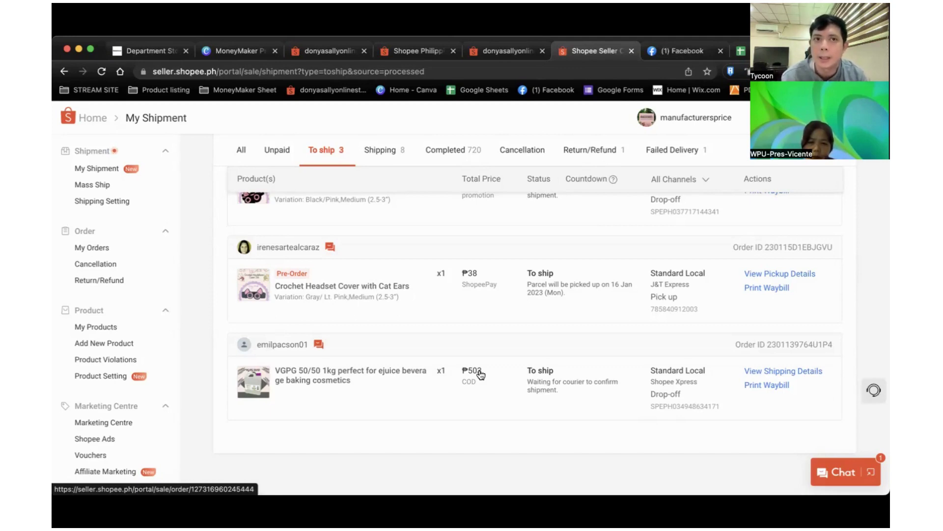
Step: Open the Subscribe Now page on the MoneyMaker website and examine the fields of the Shop Registration Form
click(158, 47)
click(277, 170)
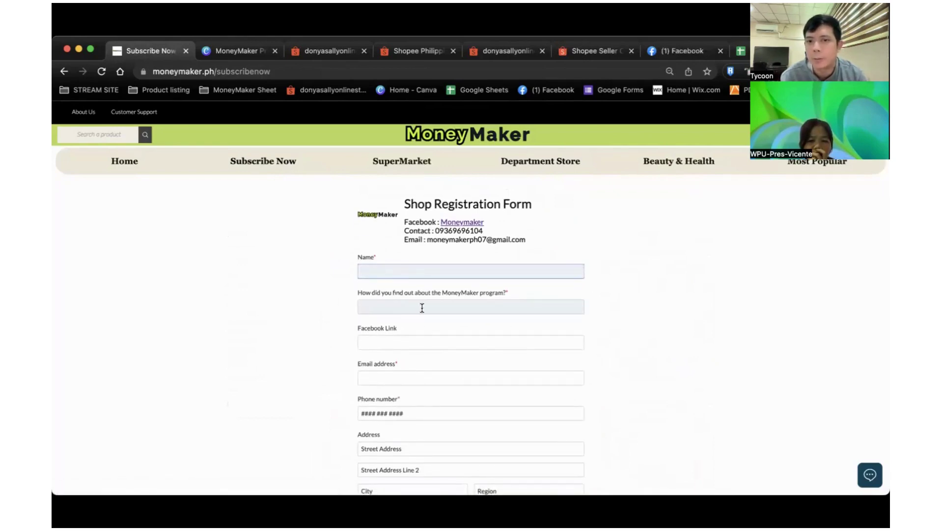
scroll(310, 371, down, 1)
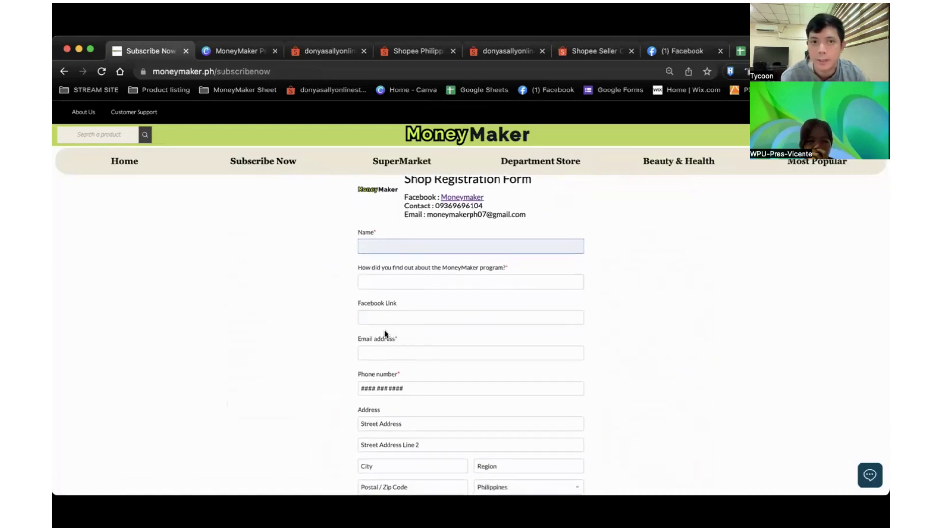
scroll(331, 361, down, 1)
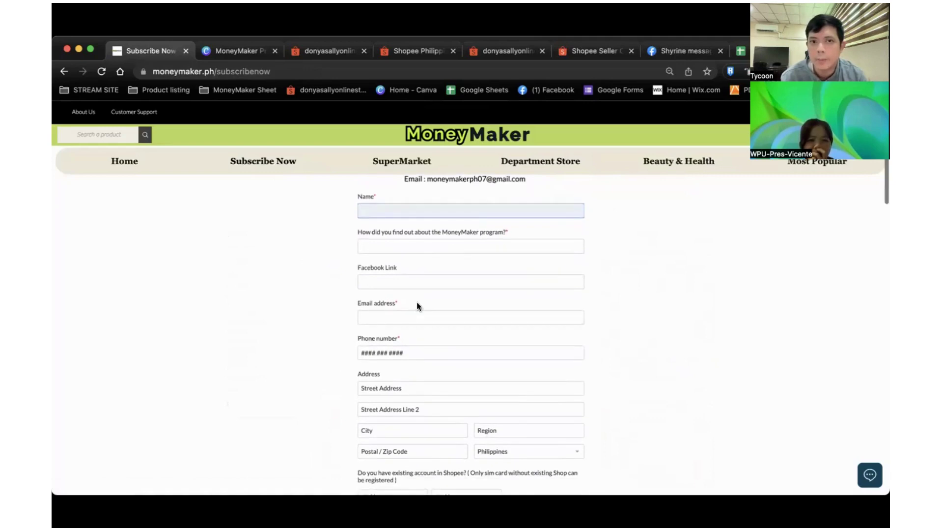
Step: Examine the form's contact and address fields and the questions about existing Shopee, Lazada and Tiktok accounts
scroll(343, 372, down, 2)
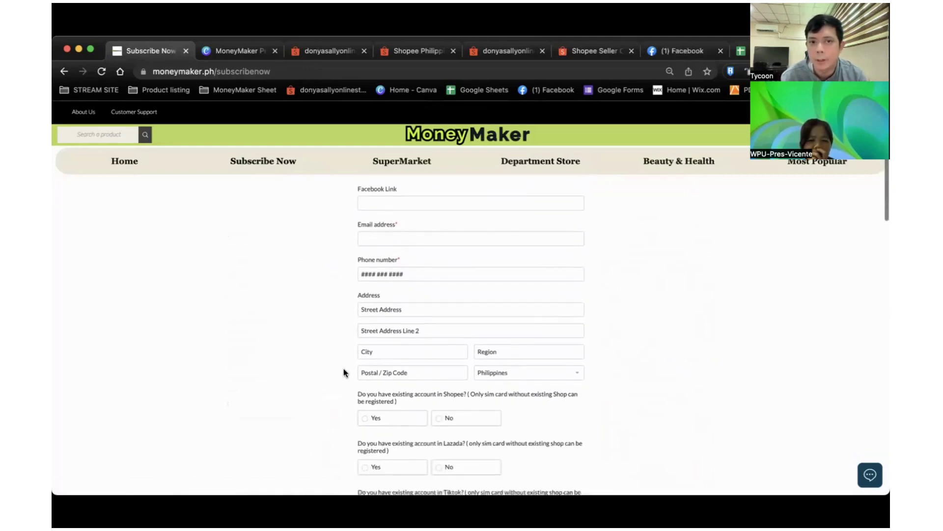
scroll(344, 373, down, 3)
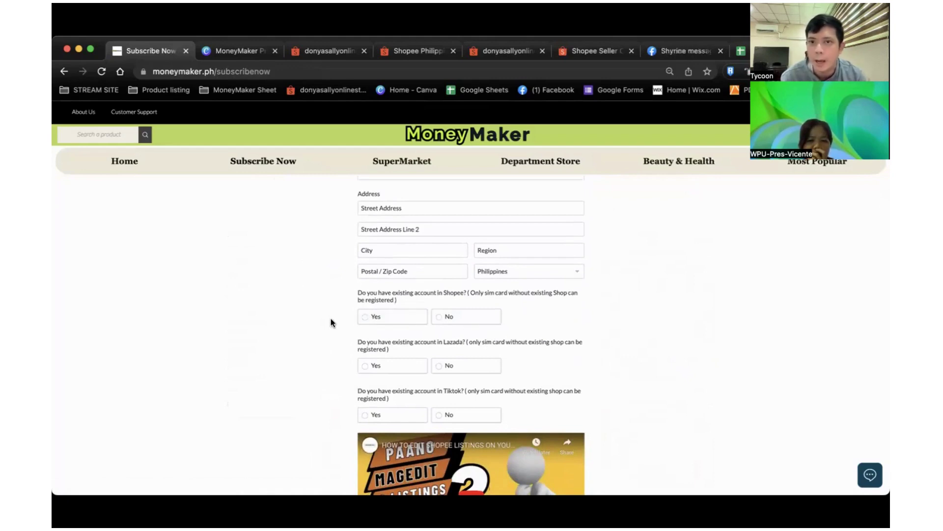
scroll(331, 319, down, 2)
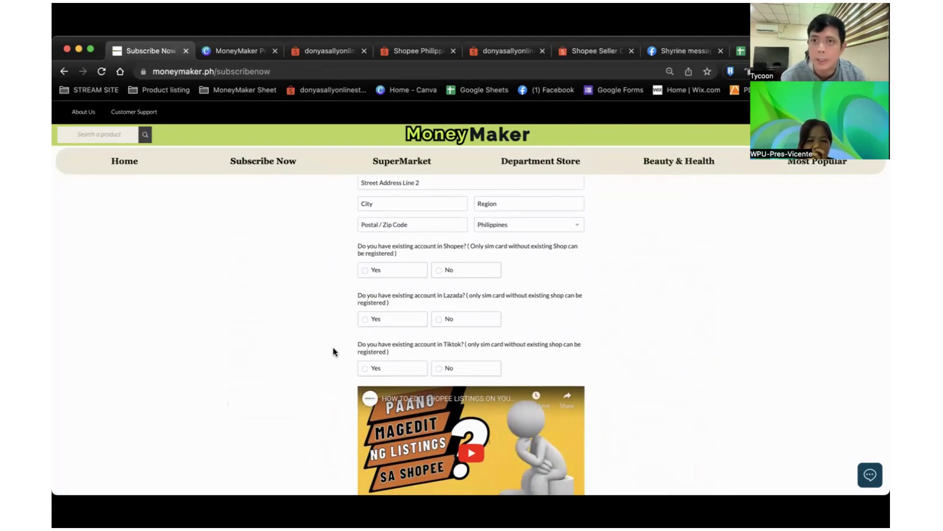
scroll(333, 352, down, 5)
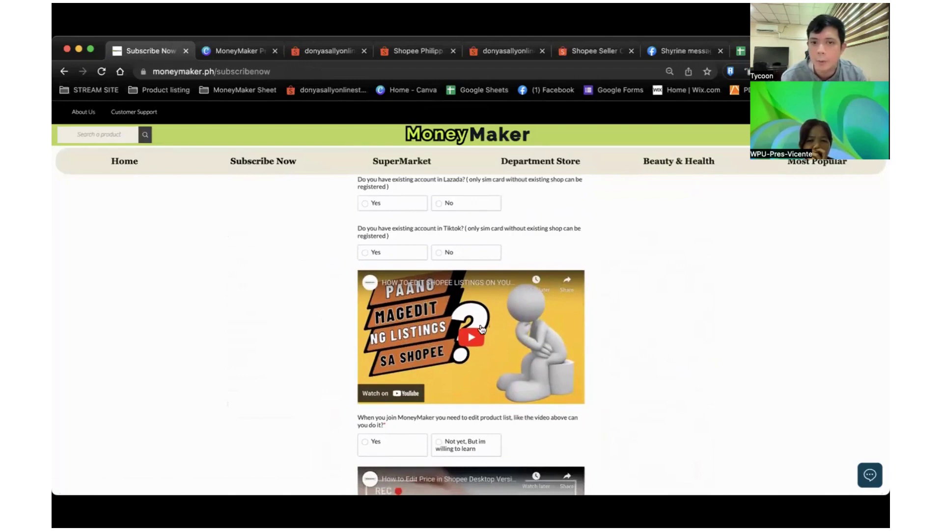
Step: Examine the form's embedded videos on editing Shopee listings and prices together with the questions below them
scroll(246, 411, down, 3)
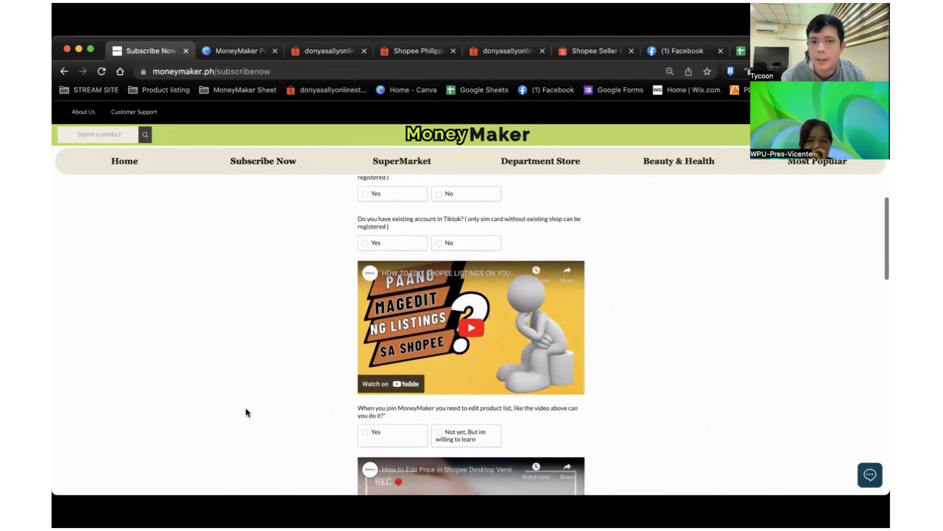
scroll(409, 430, down, 4)
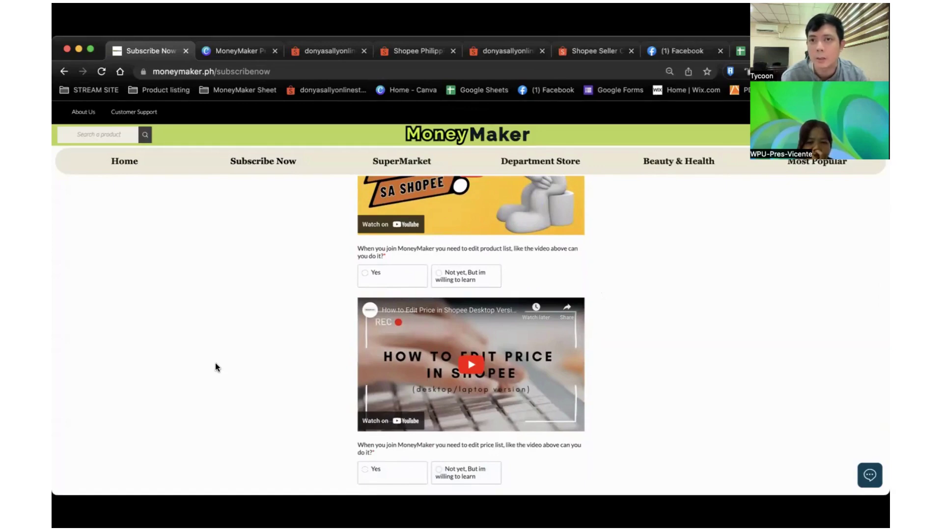
scroll(215, 363, down, 2)
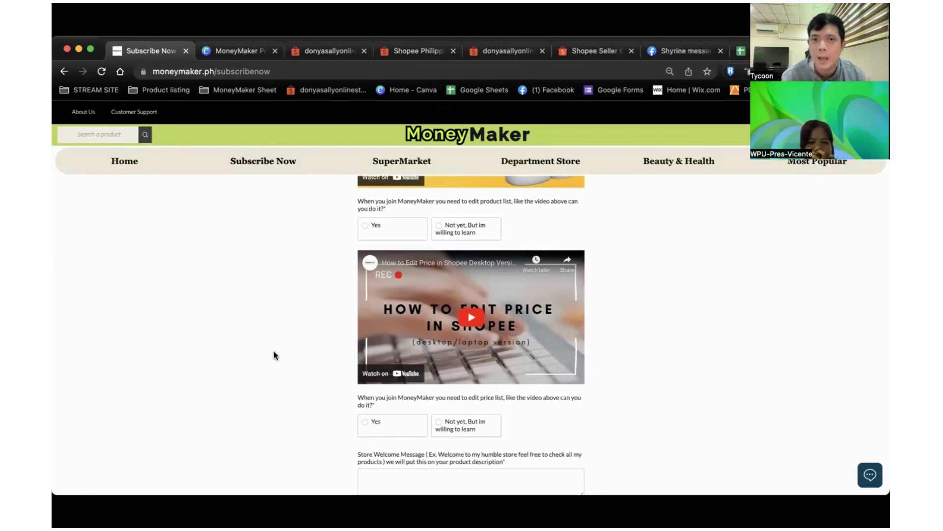
scroll(327, 310, up, 2)
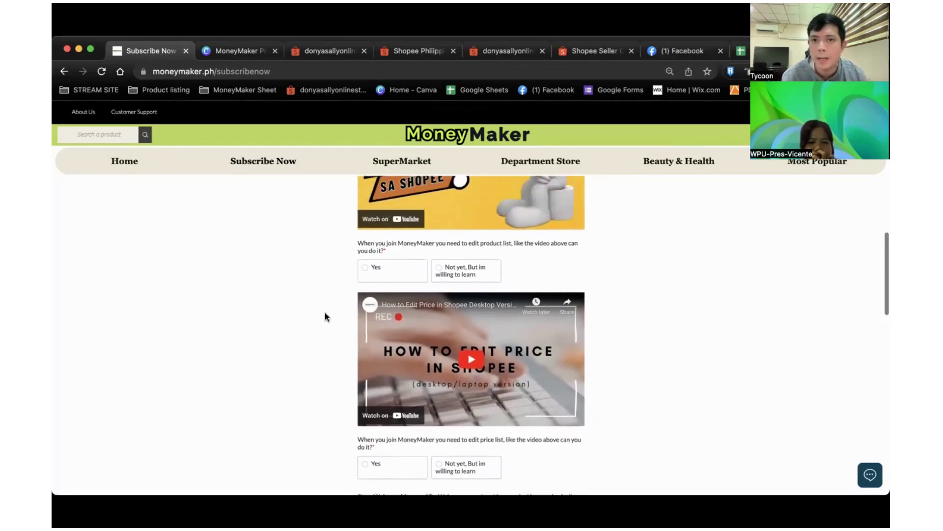
scroll(326, 317, up, 1)
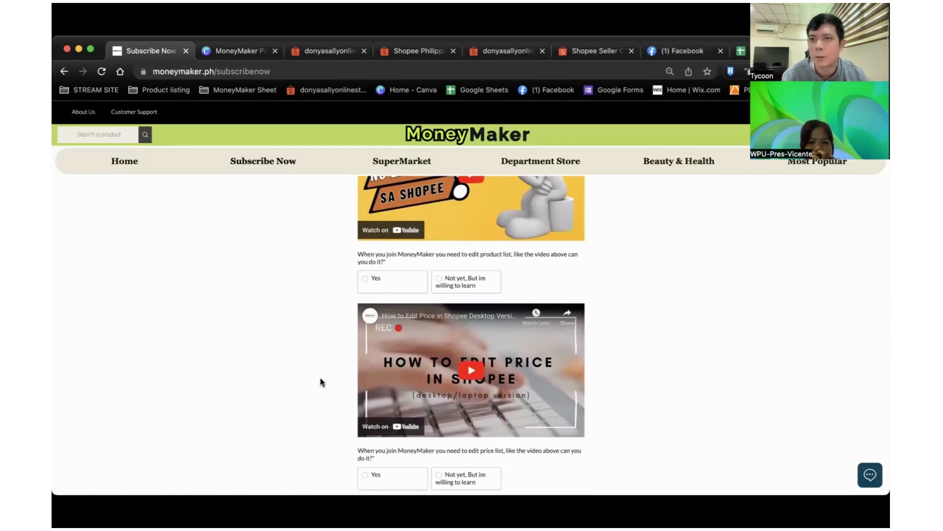
scroll(320, 382, down, 4)
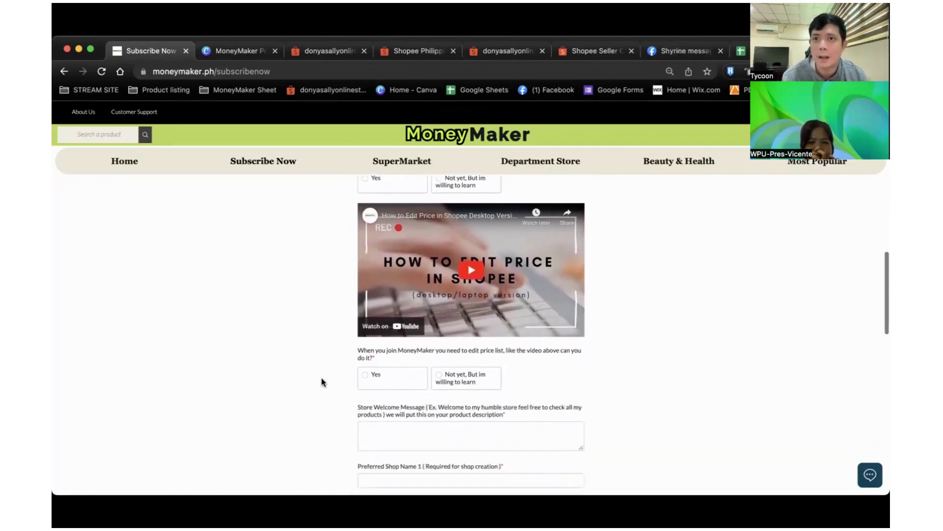
scroll(321, 378, down, 1)
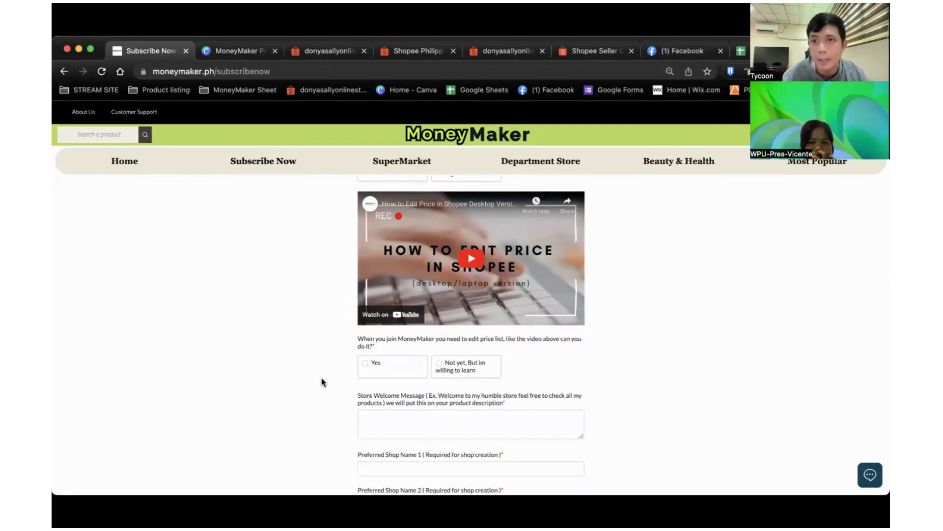
Step: Review the Store Welcome Message field and the three Preferred Shop Name fields
scroll(326, 361, down, 3)
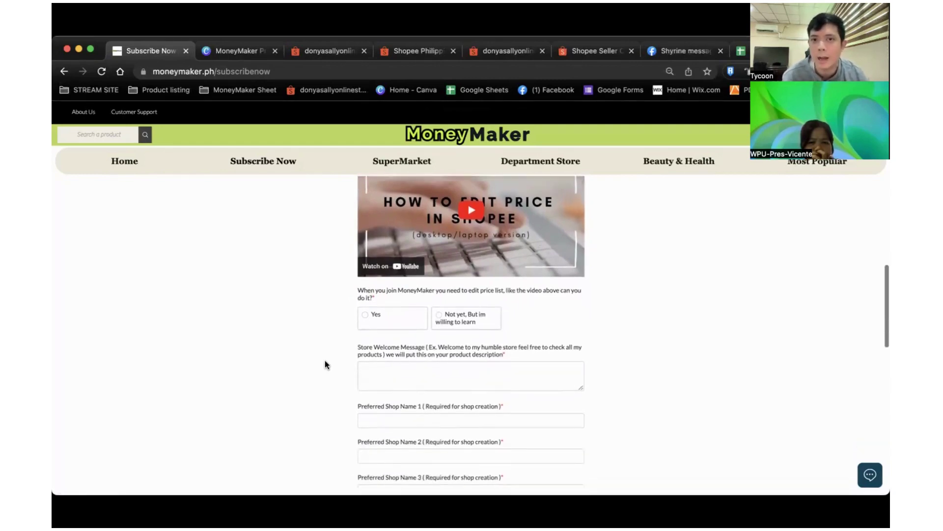
scroll(324, 362, down, 1)
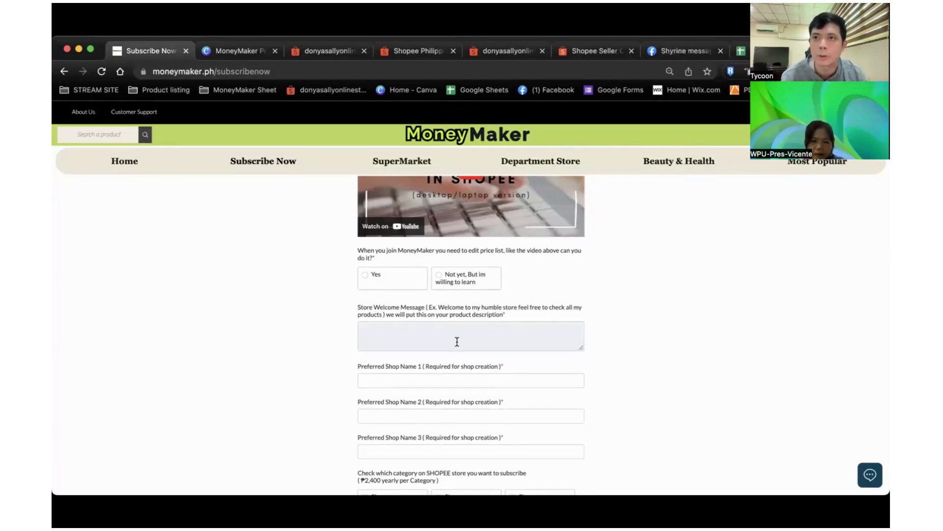
scroll(457, 342, down, 4)
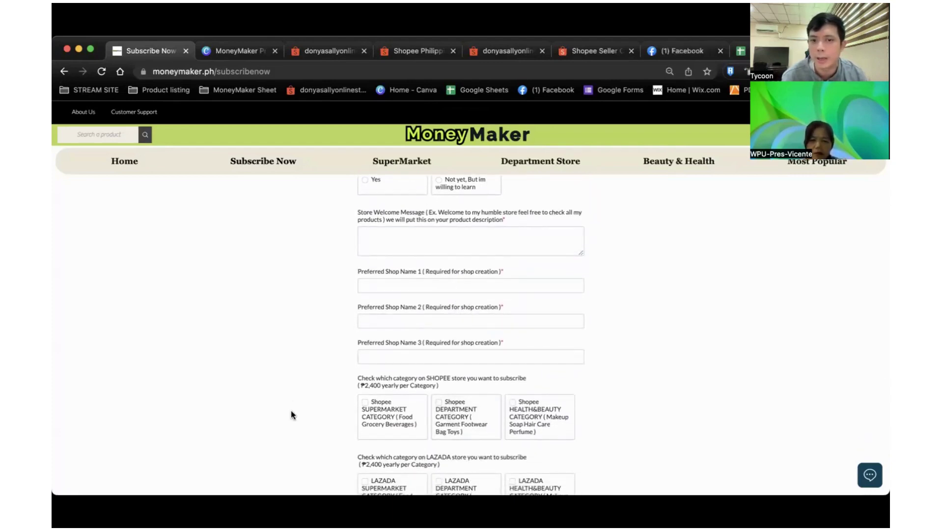
Step: Highlight the 2,400 yearly price per Shopee category and review the Shopee and Lazada subscription categories
scroll(291, 411, down, 6)
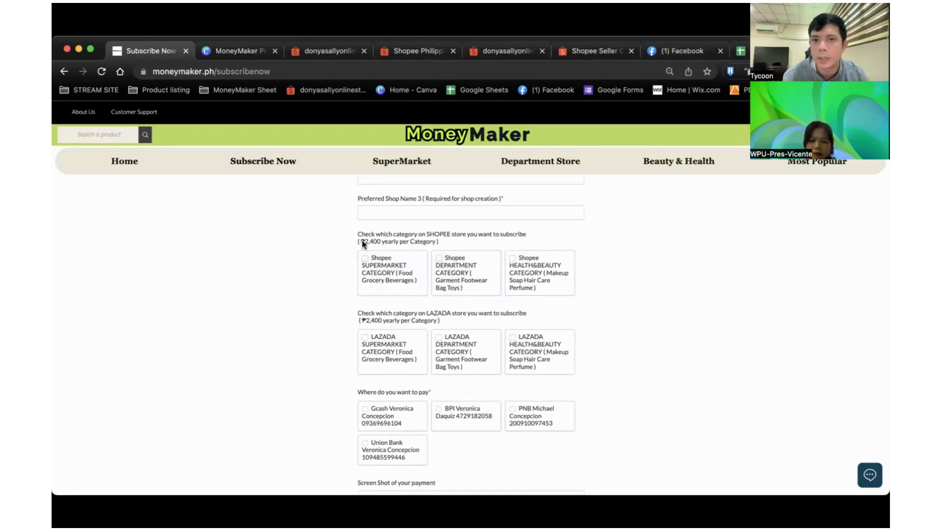
mouse_move(364, 242)
drag(376, 241, 381, 243)
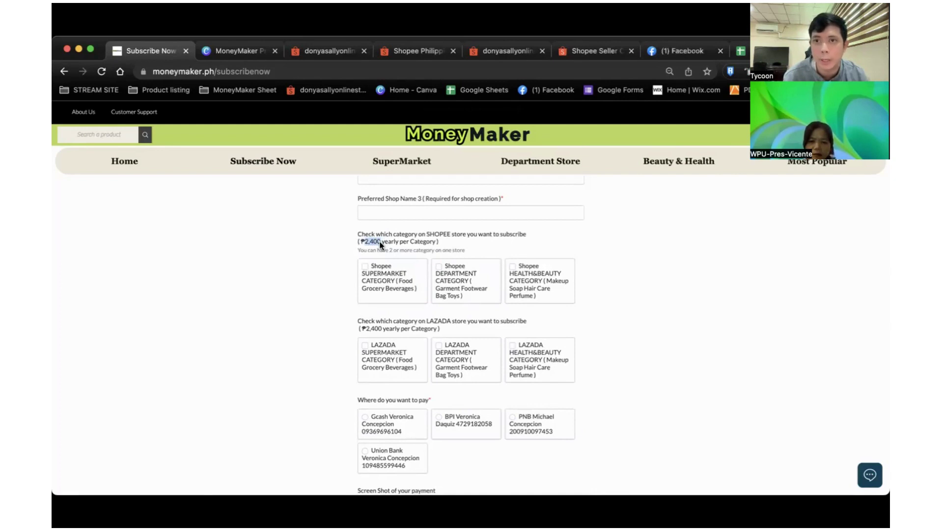
scroll(269, 323, down, 2)
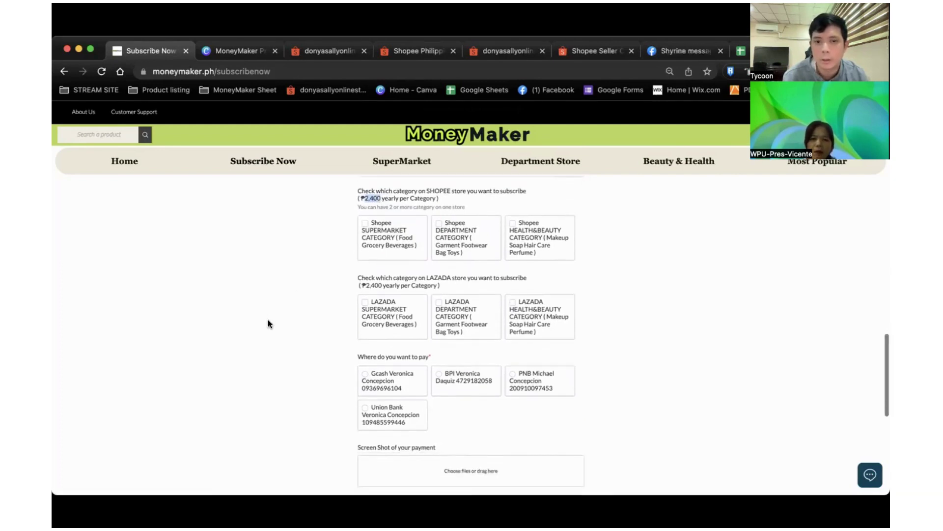
scroll(269, 324, down, 2)
scroll(269, 323, up, 2)
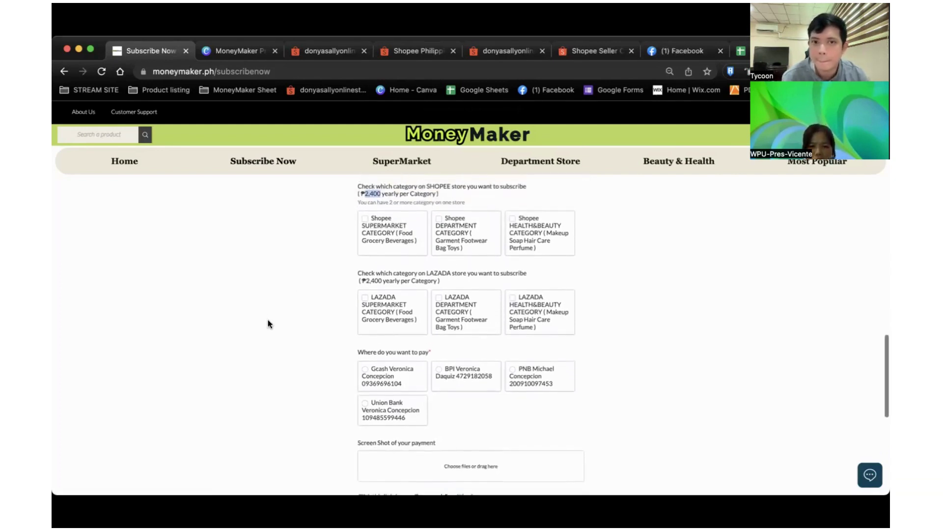
scroll(269, 323, up, 1)
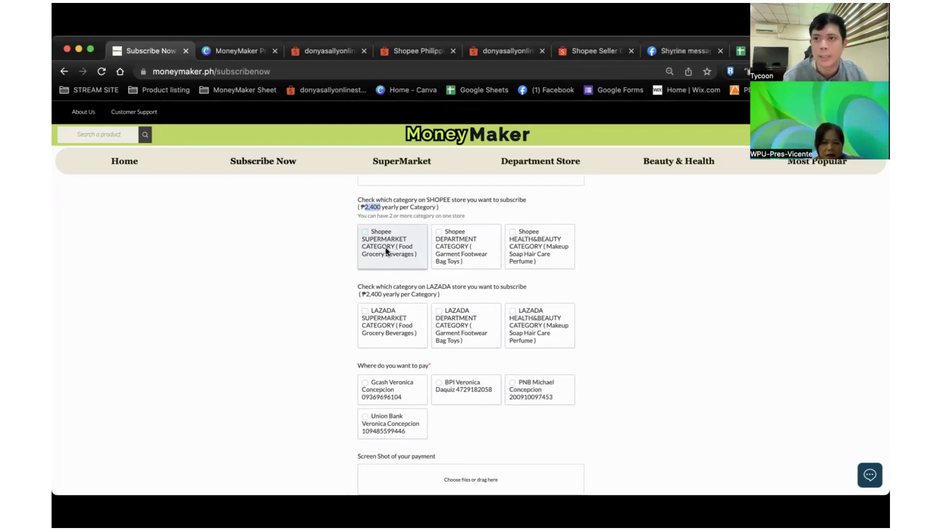
Step: Review the payment options, payment screenshot upload, Terms and Condition agreement and verification at the end of the form
scroll(385, 247, down, 3)
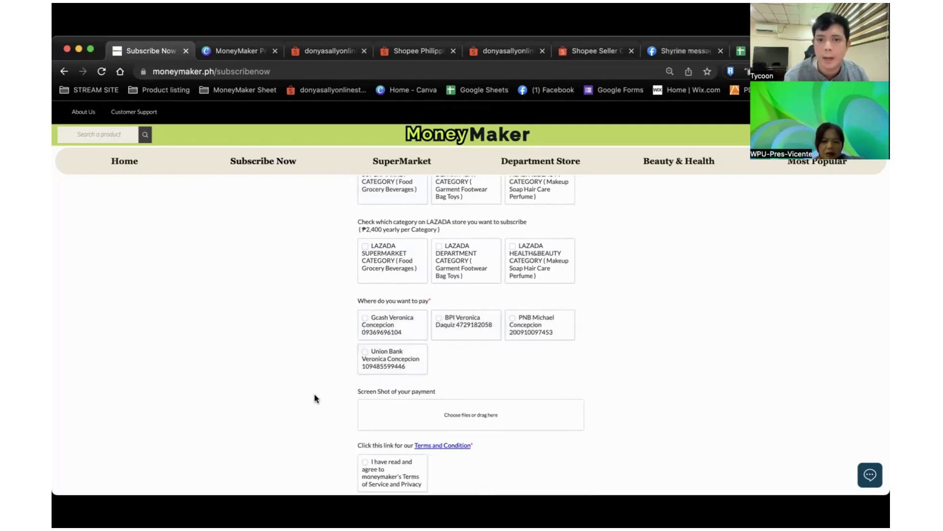
scroll(314, 398, down, 2)
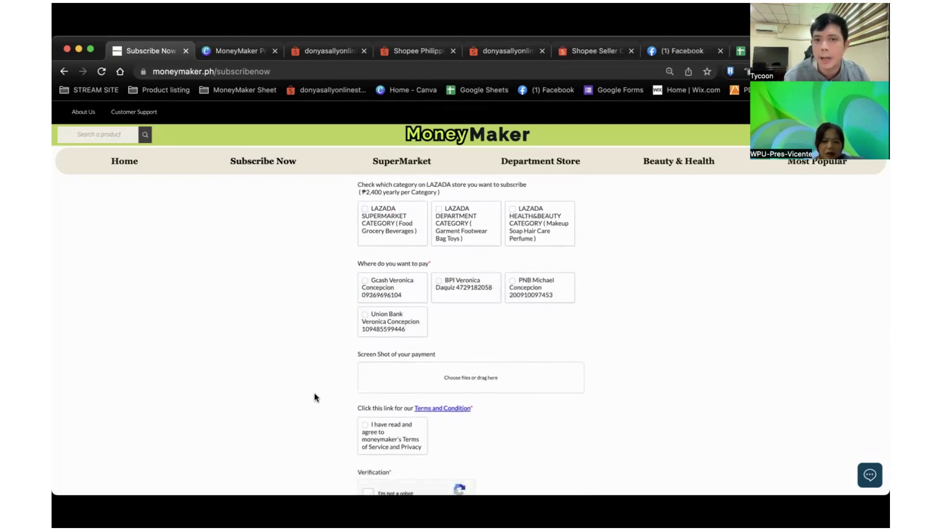
scroll(315, 398, up, 1)
scroll(315, 398, up, 1)
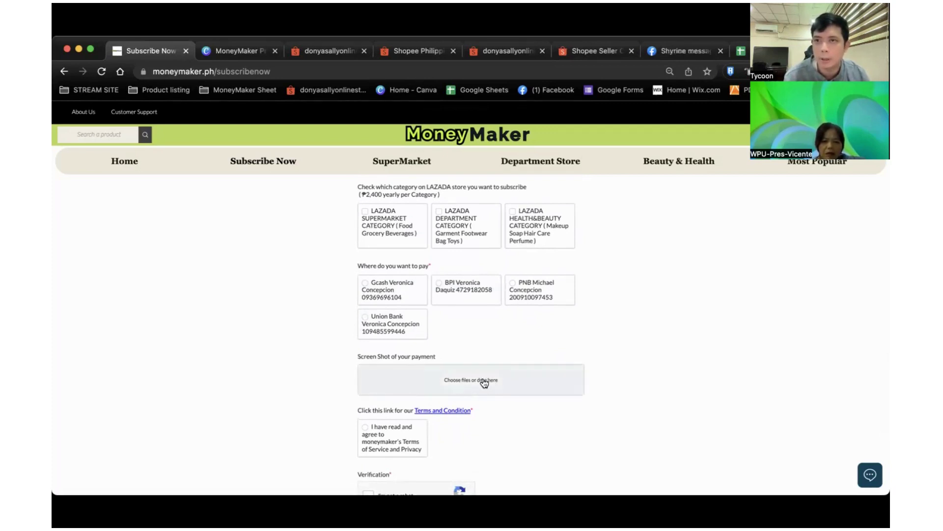
scroll(345, 443, down, 1)
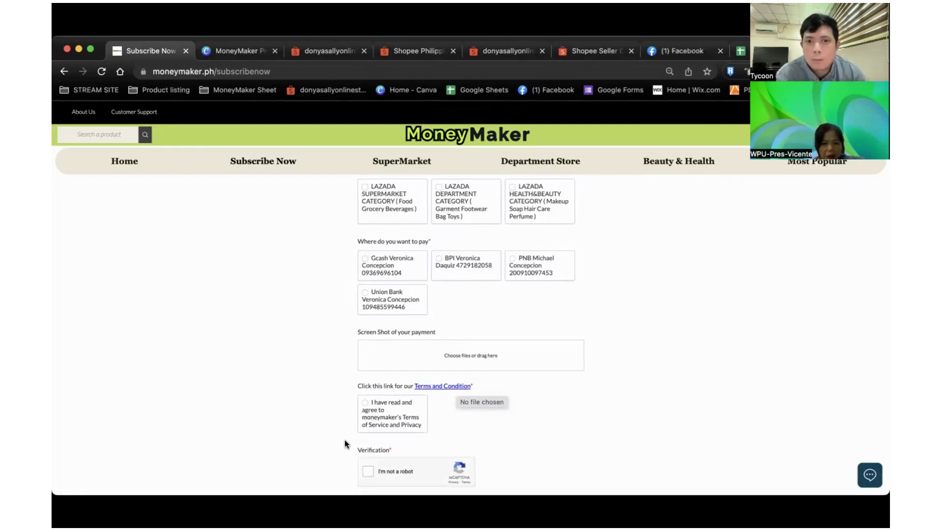
Step: Tick the Shopee SUPERMARKET CATEGORY option on the registration form and clear it again
scroll(344, 439, up, 3)
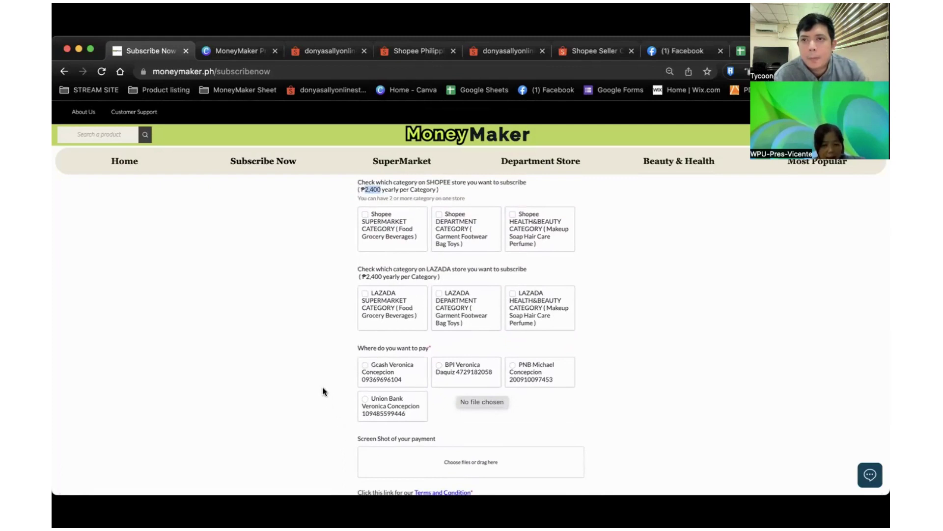
scroll(293, 360, up, 1)
scroll(293, 359, up, 1)
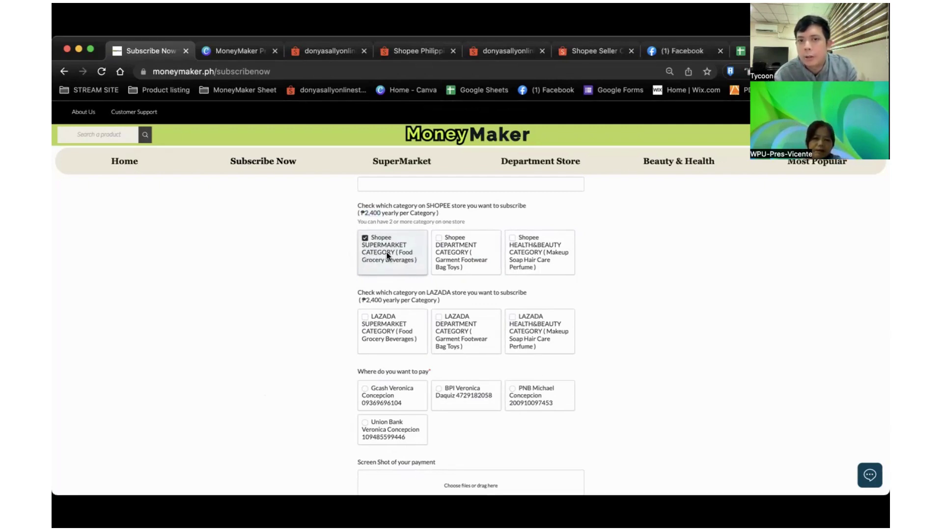
scroll(285, 369, down, 2)
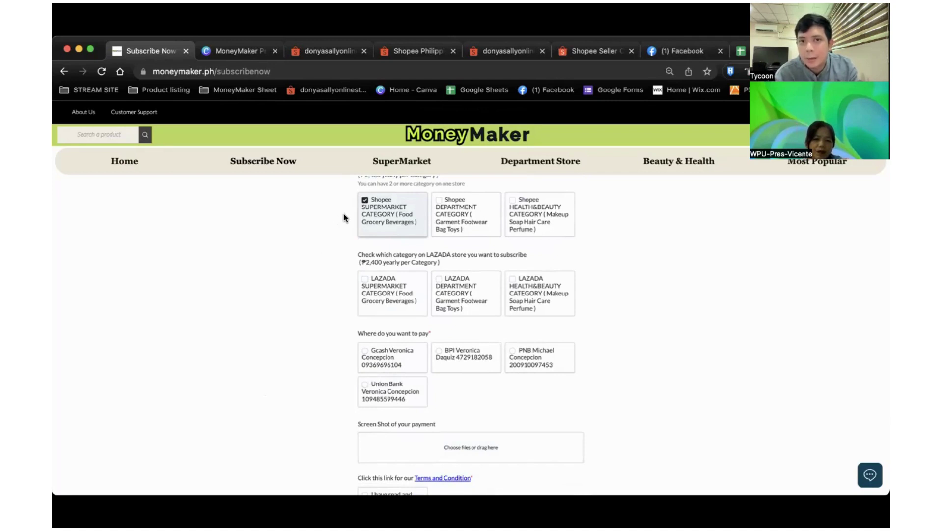
click(365, 201)
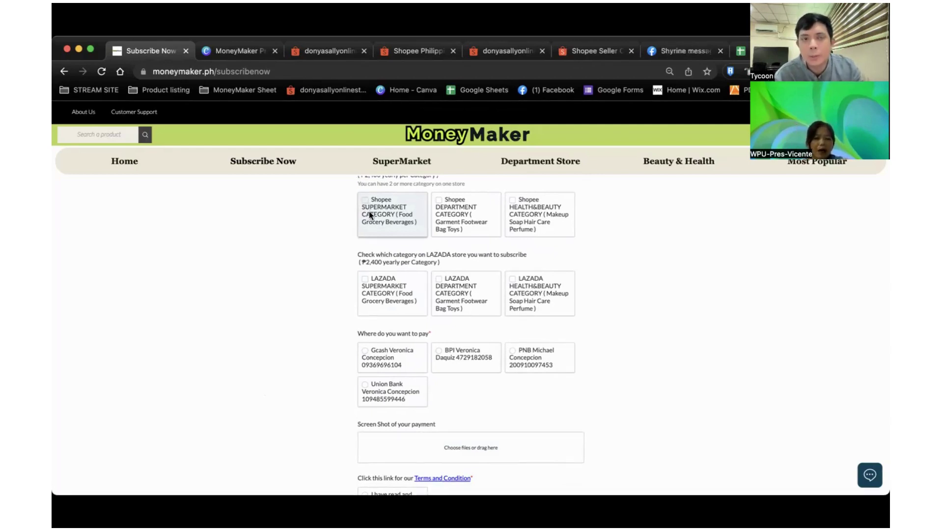
Step: Highlight the page address, and open the website's SuperMarket page to browse its product listings
click(201, 71)
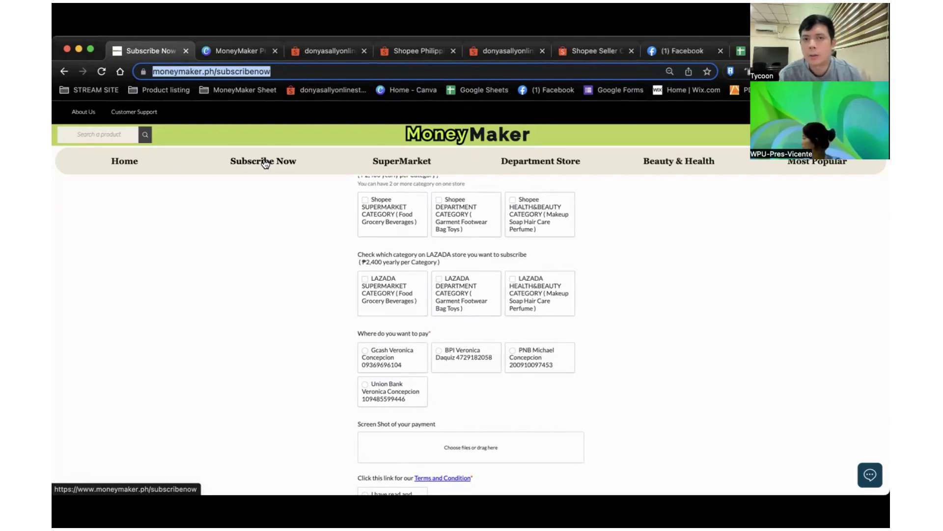
click(410, 170)
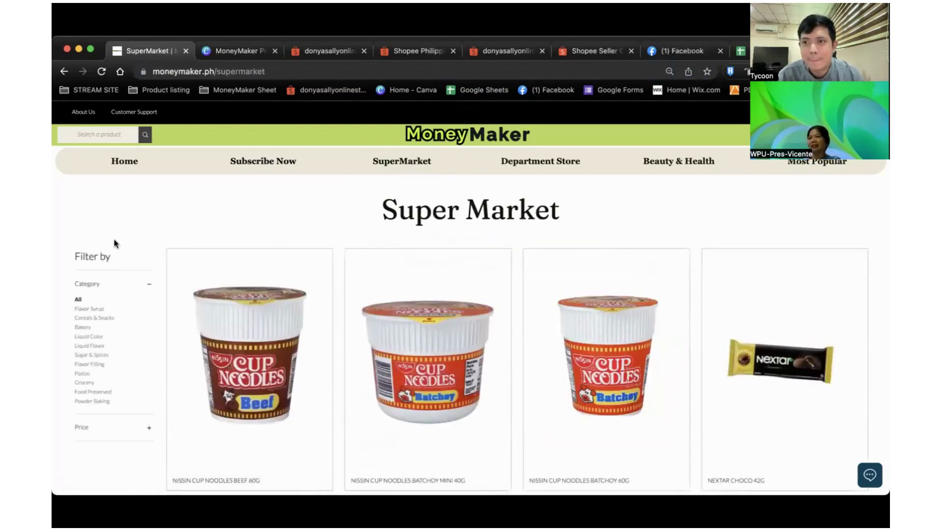
scroll(155, 387, down, 2)
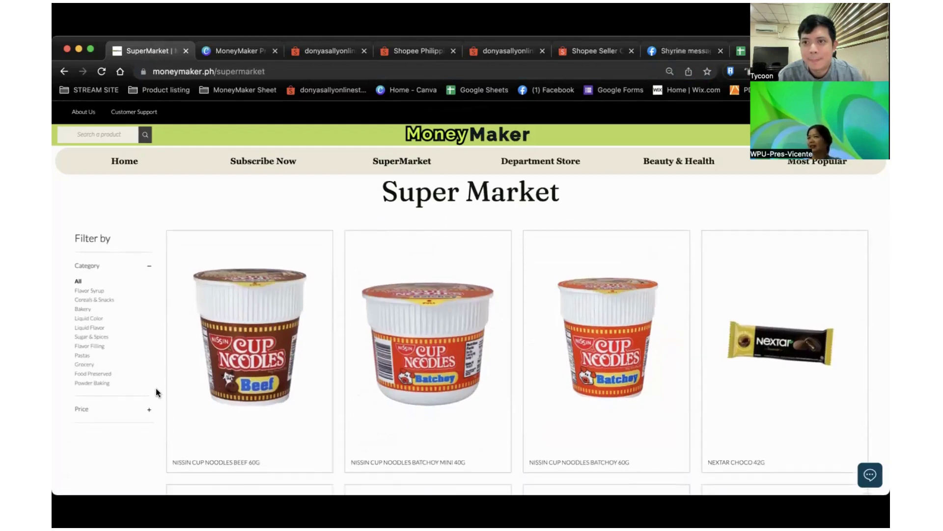
scroll(155, 387, down, 9)
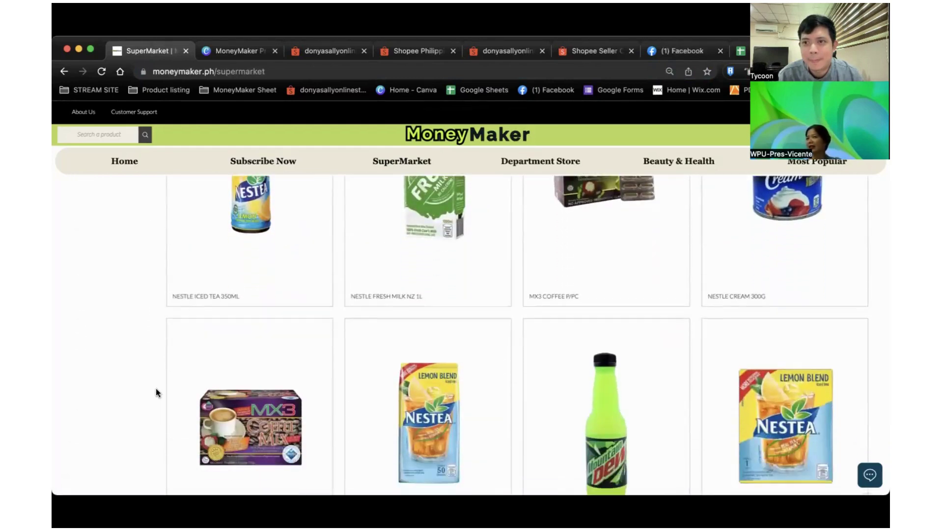
scroll(155, 387, down, 8)
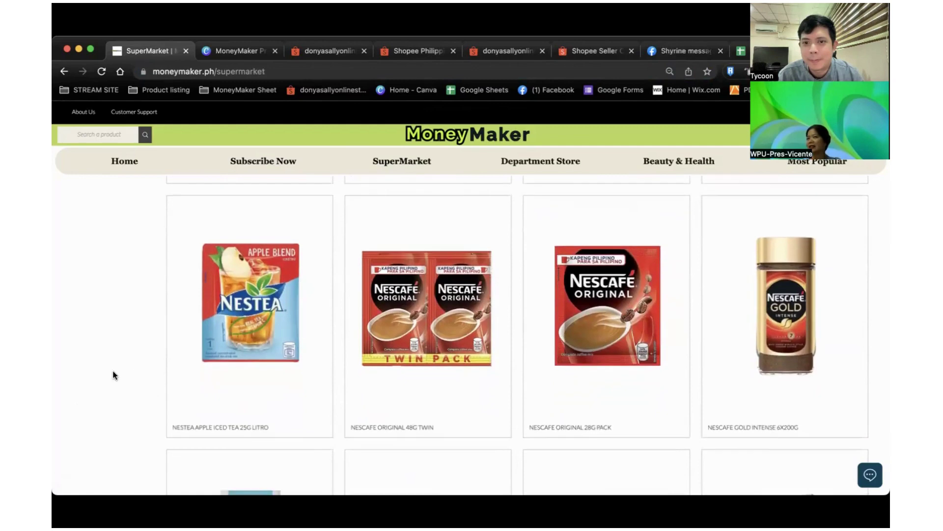
scroll(113, 375, down, 8)
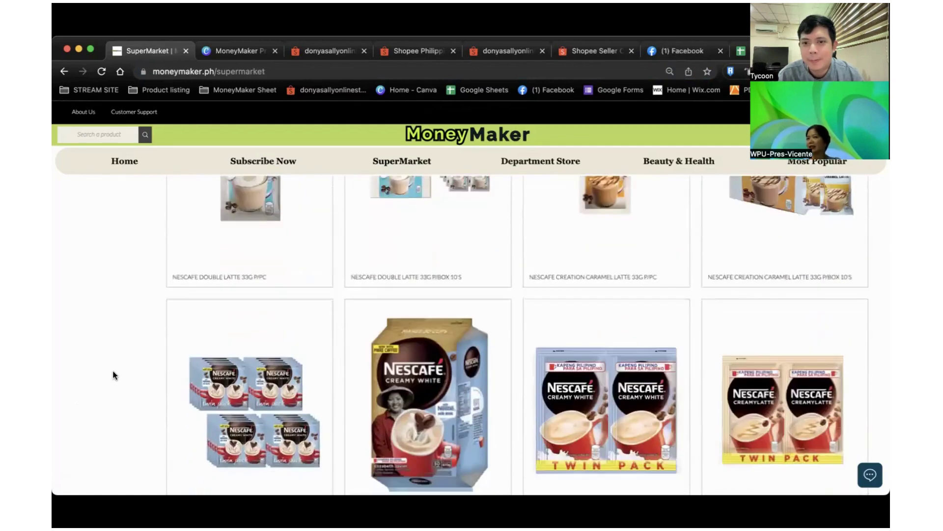
scroll(113, 376, down, 3)
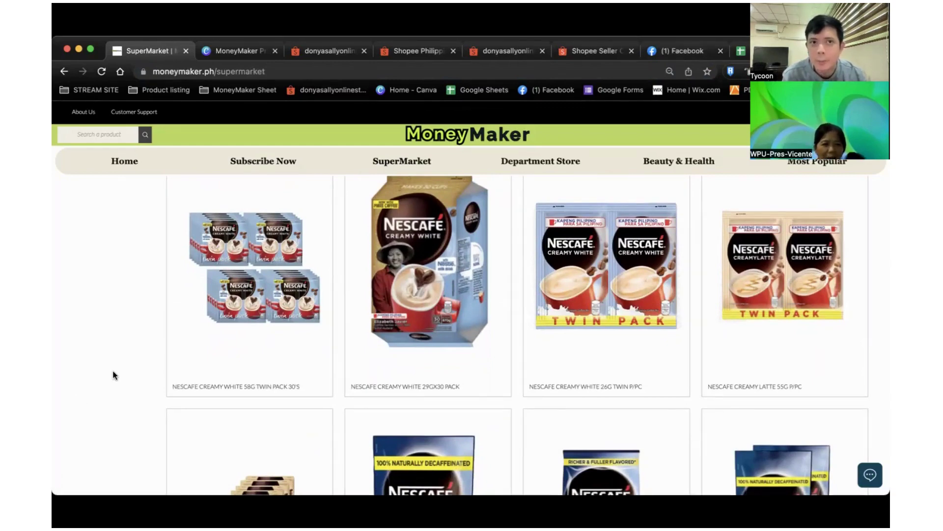
Step: Switch to the MoneyMaker Presentation in Canva
click(237, 51)
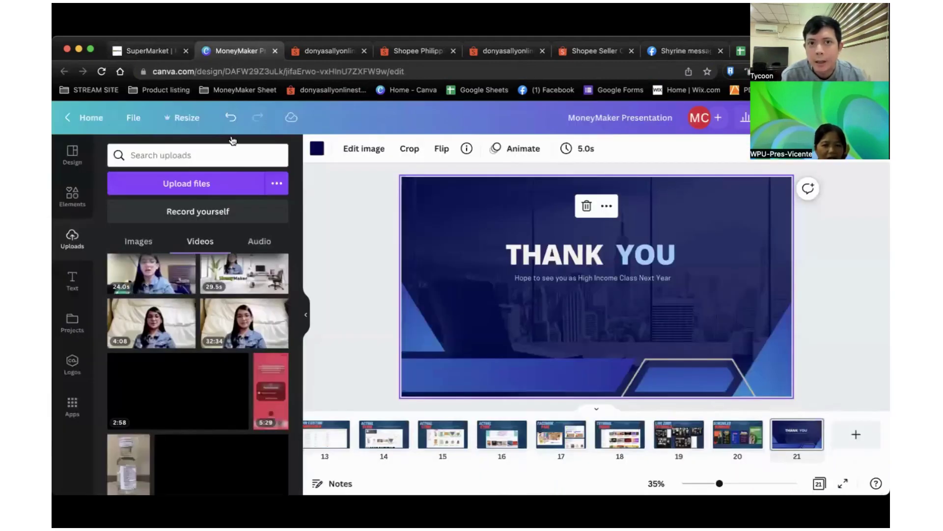
Step: Leave the MoneyMaker Presentation for the Canva home page and browse the recent designs
click(90, 123)
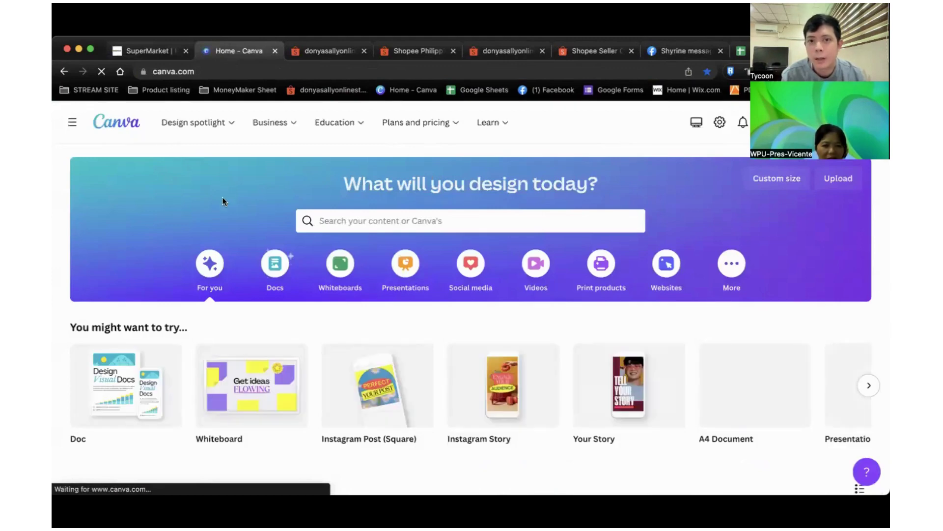
scroll(243, 322, down, 7)
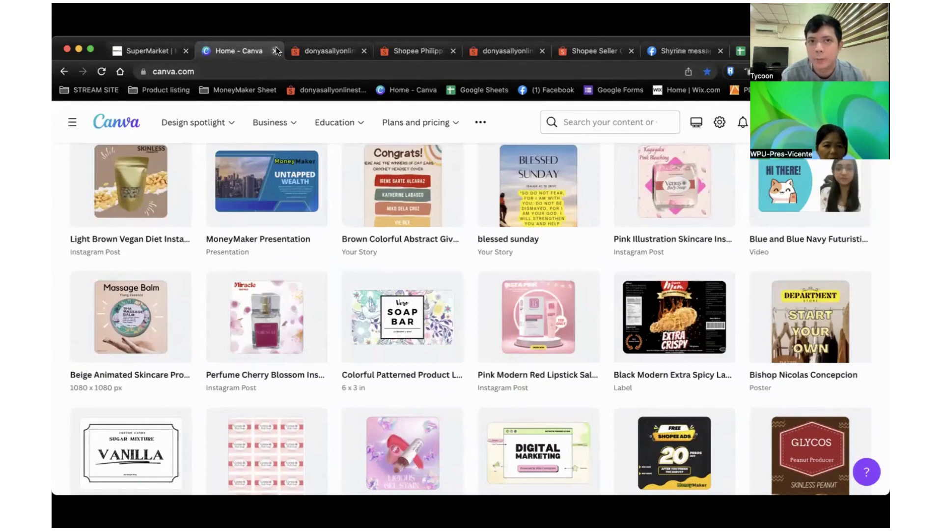
Step: Switch to the donyasallyonlinestore shop on Shopee and browse its top products, categories and Men's Shoes listings
click(322, 51)
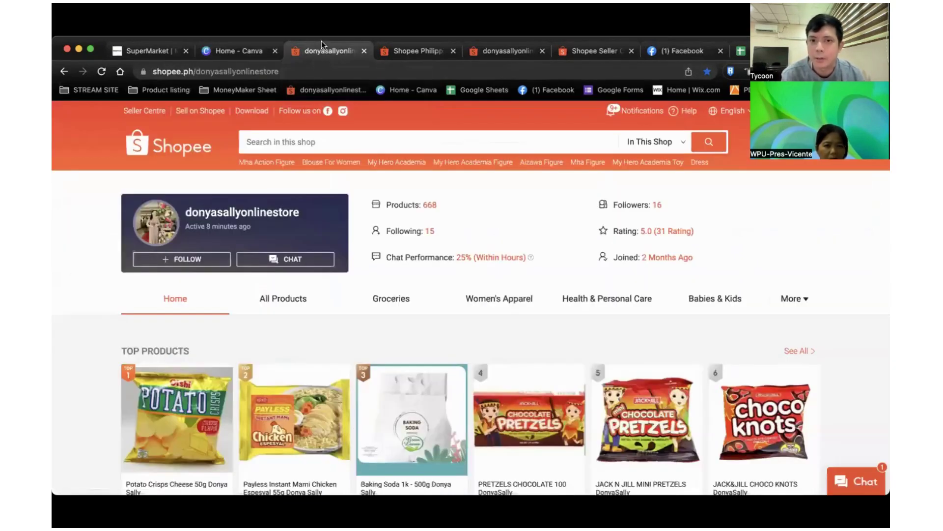
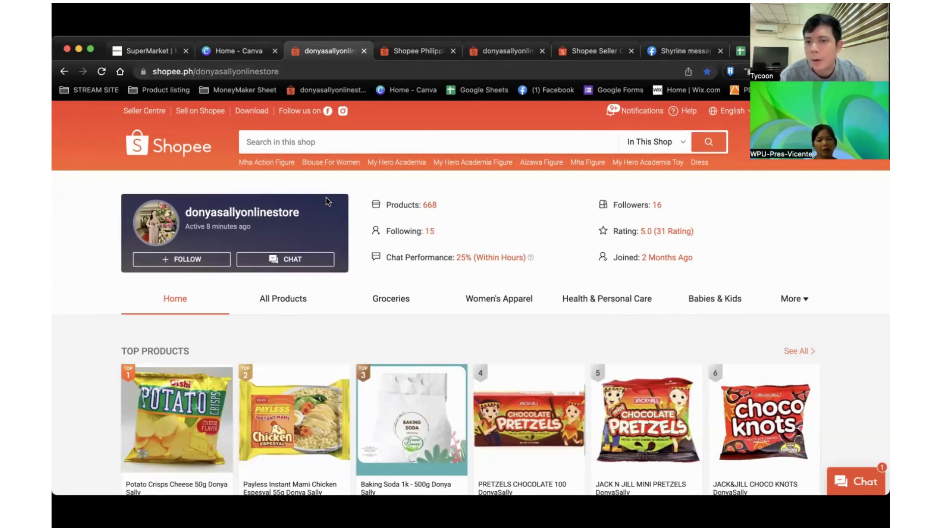
scroll(476, 335, down, 2)
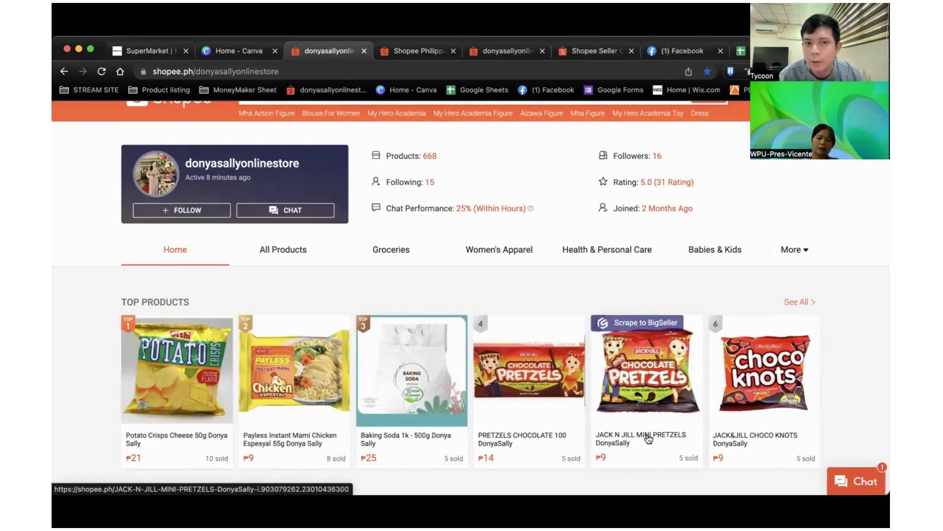
scroll(648, 439, down, 3)
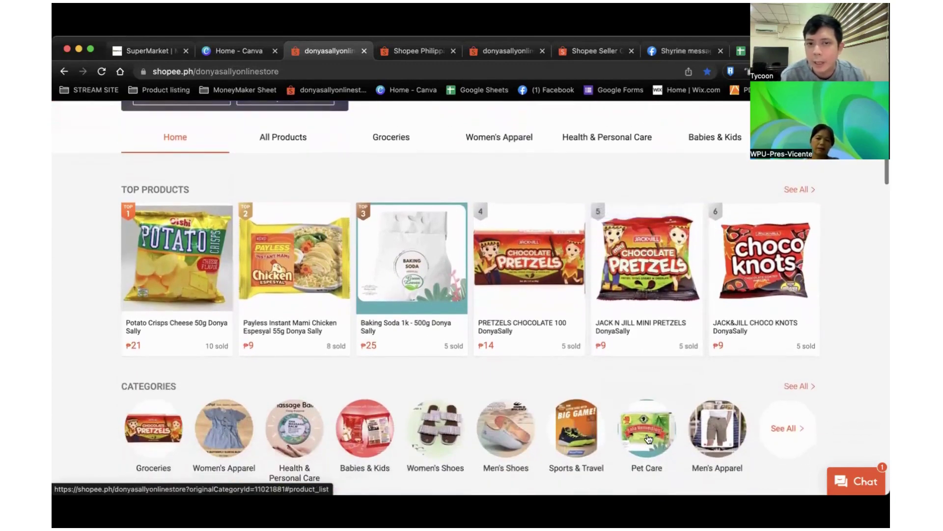
scroll(649, 439, down, 2)
click(506, 372)
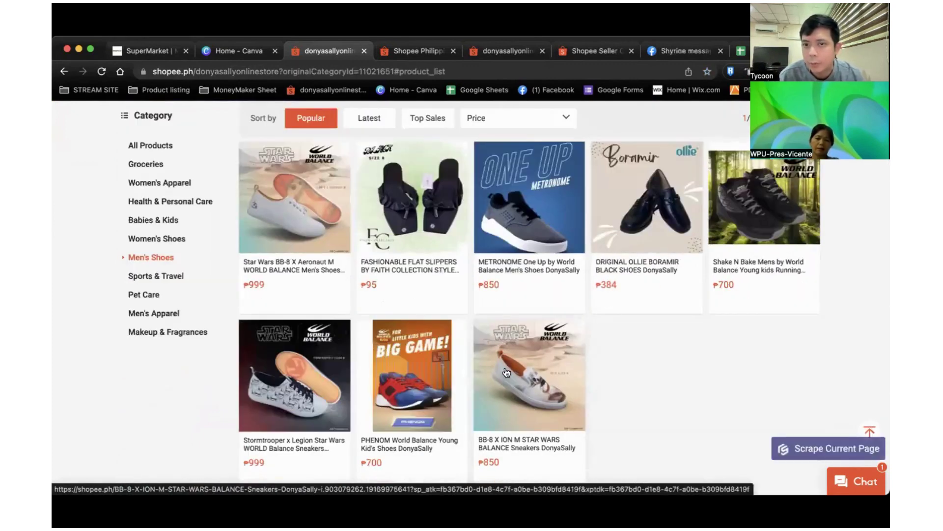
mouse_move(516, 301)
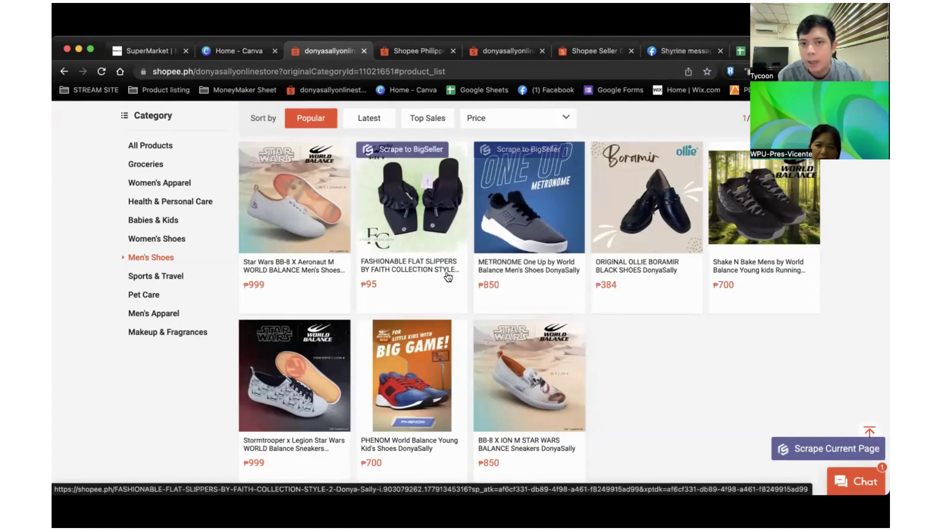
scroll(448, 273, up, 15)
scroll(423, 251, up, 7)
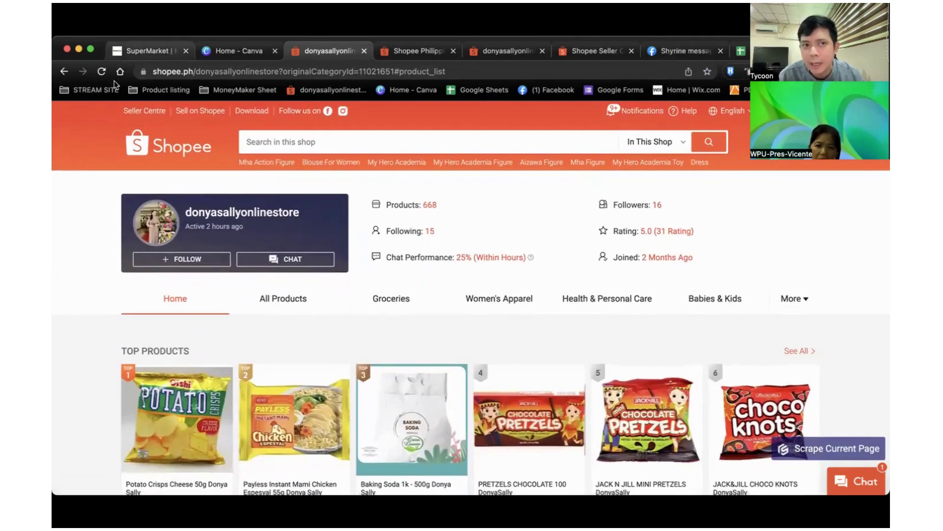
Step: Open the Shopee Seller Centre and review the To Do List, Business Insights and Marketing Center sections
click(137, 109)
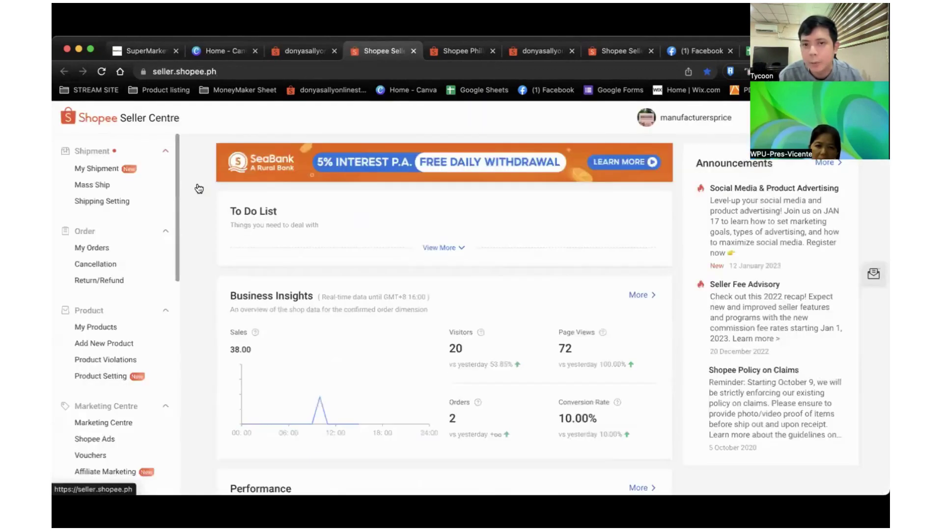
scroll(249, 217, down, 2)
scroll(249, 219, down, 2)
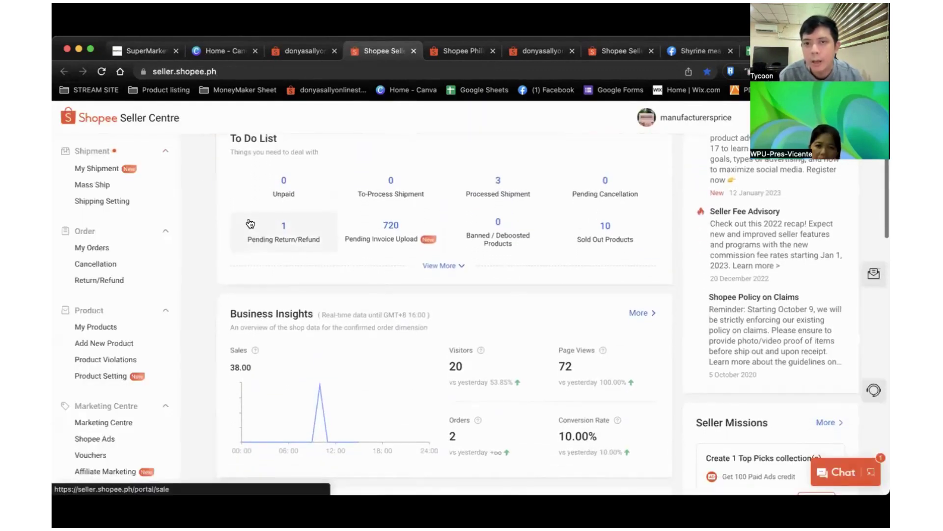
scroll(250, 224, down, 4)
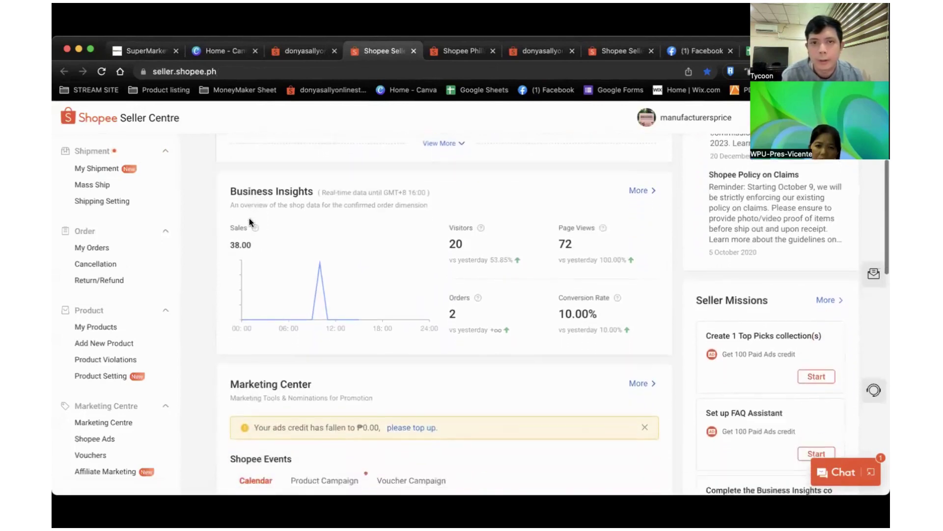
scroll(249, 217, down, 1)
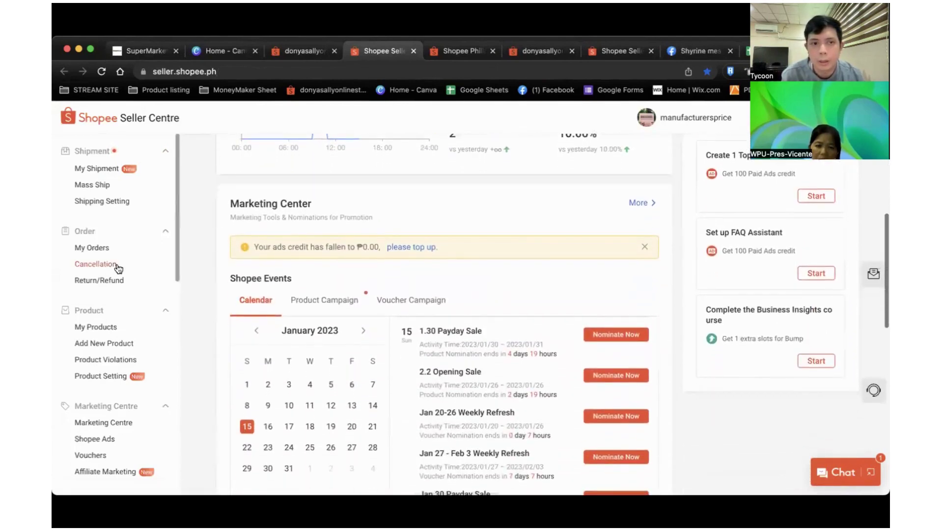
Step: Go to My Products and open the RDL Baby Face Cleanser listing for editing
click(107, 331)
scroll(441, 415, down, 3)
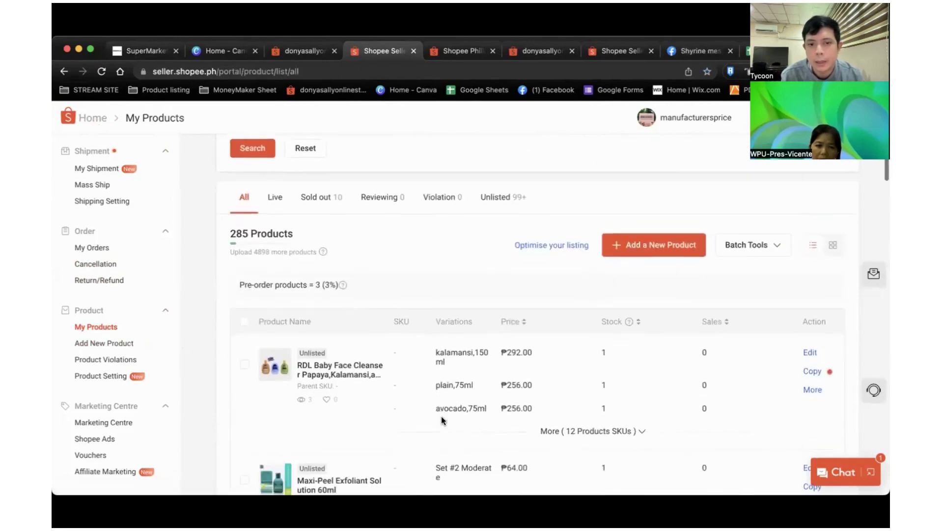
scroll(441, 416, down, 2)
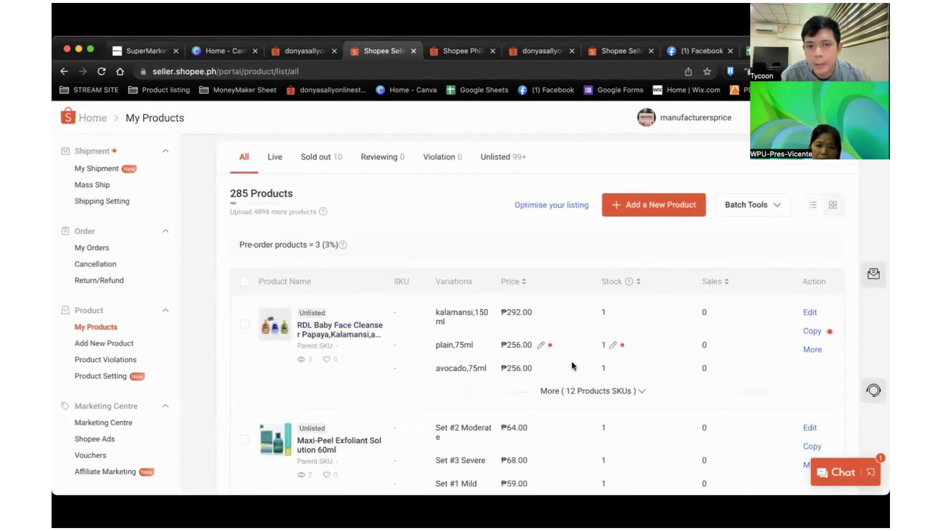
click(806, 313)
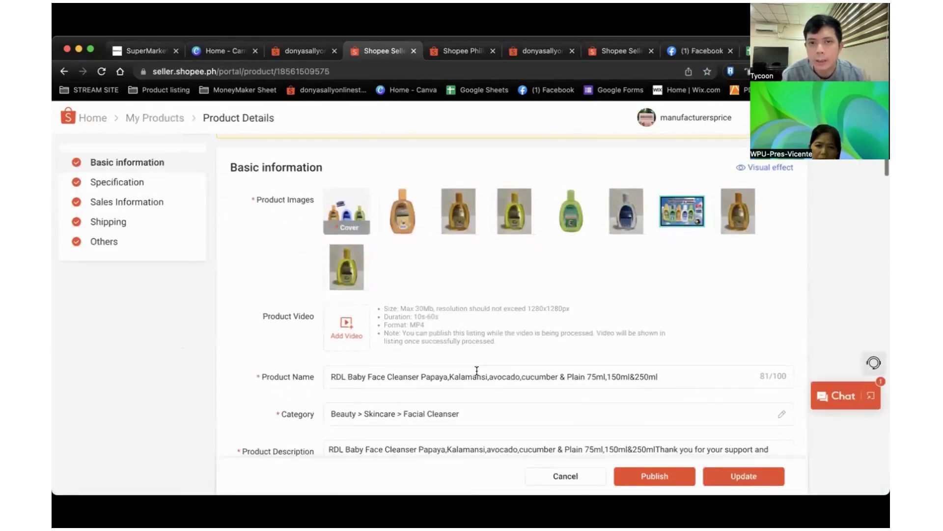
Step: Add the word "papaya" in front of "RDL Baby Face Cleanser" in the product name
drag(420, 376, 431, 376)
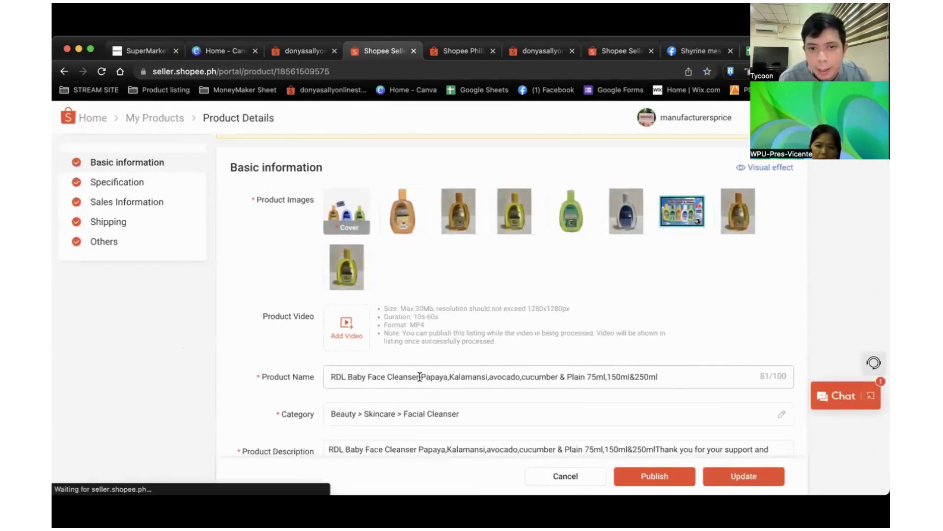
click(332, 376)
text(pa)
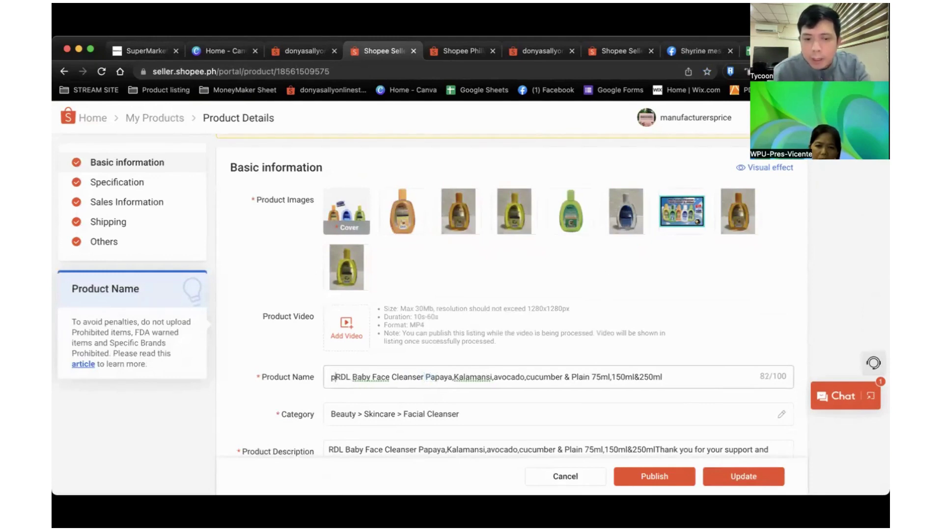
text(paya)
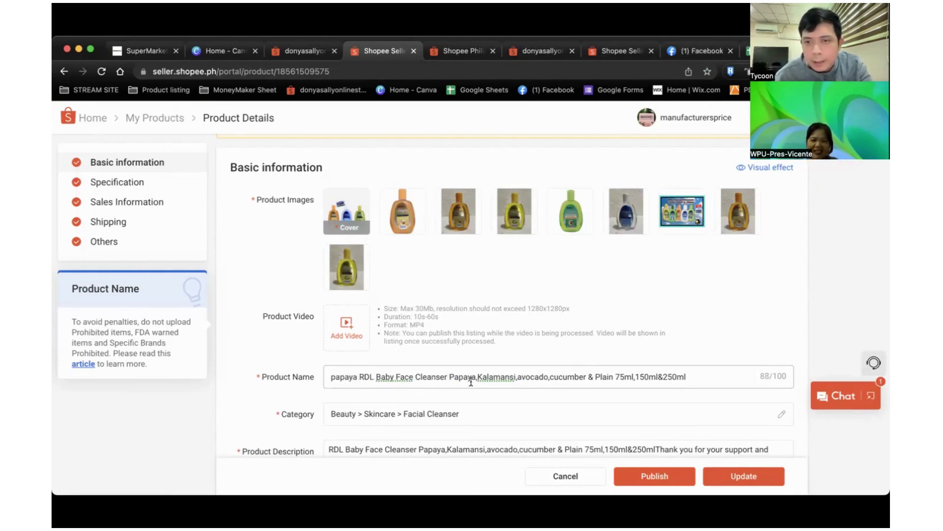
Step: Set the price of the 75ml papaya extract variation to 270 and update the product
scroll(471, 381, down, 10)
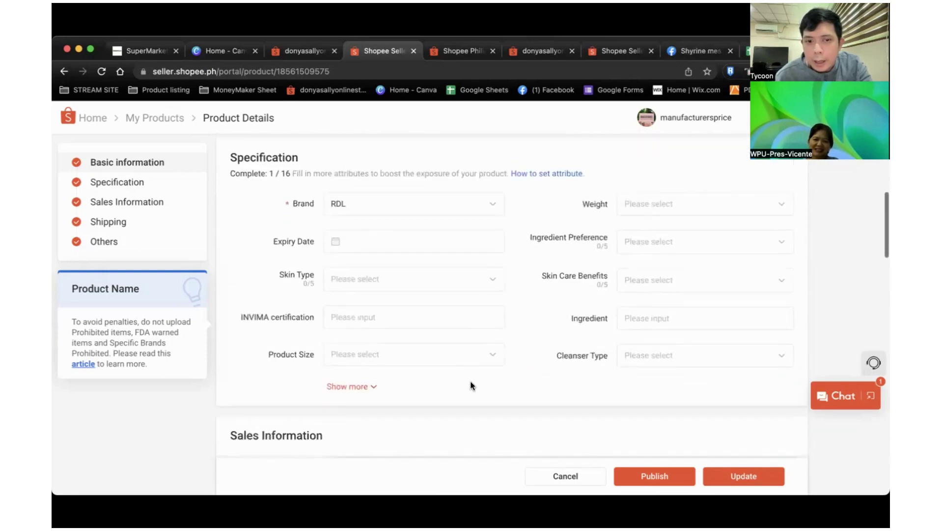
scroll(470, 383, down, 15)
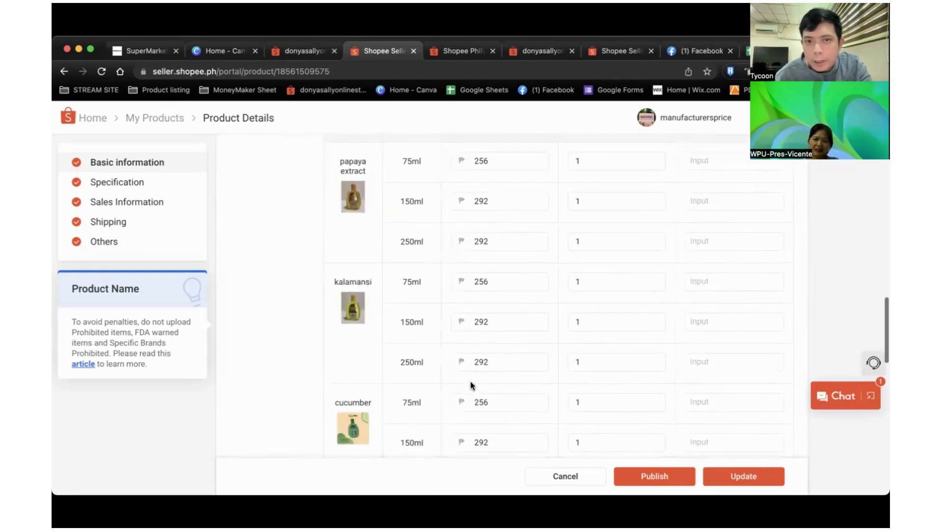
scroll(472, 385, up, 3)
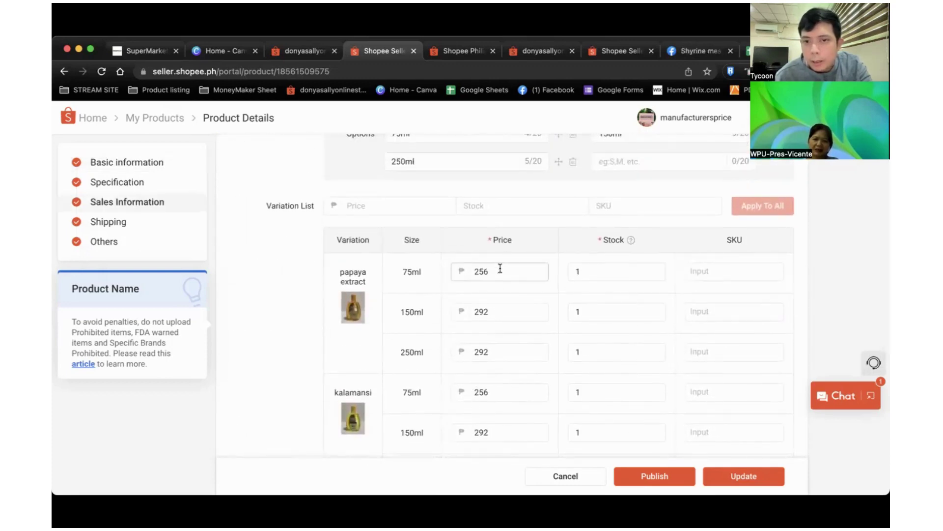
click(499, 270)
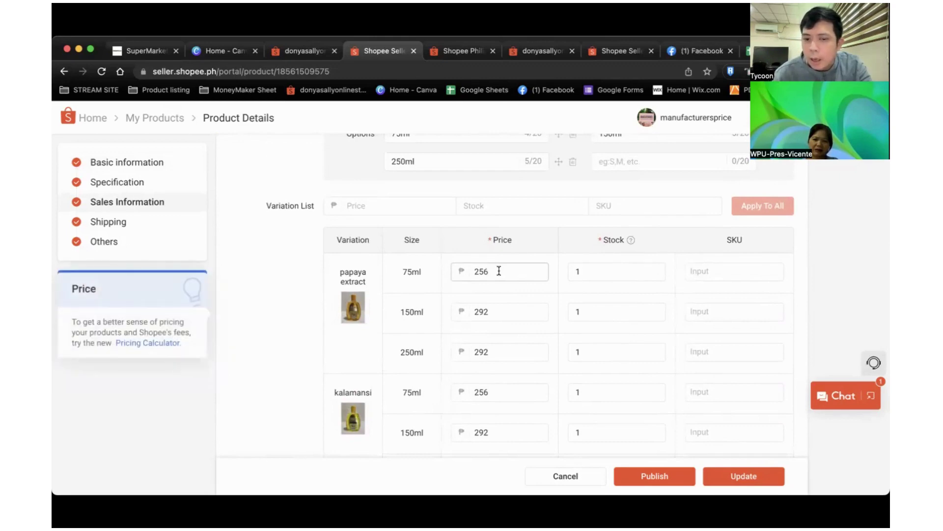
key(BackSpace)
text(70)
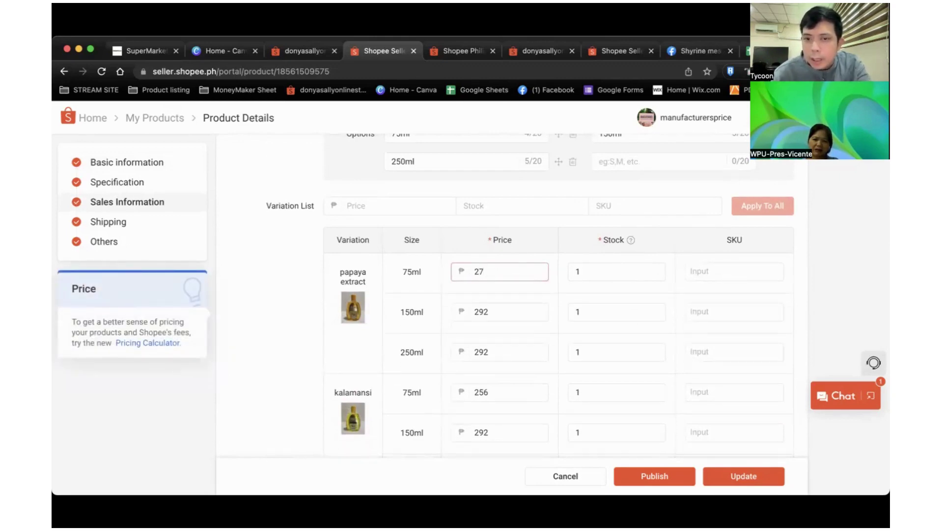
click(530, 313)
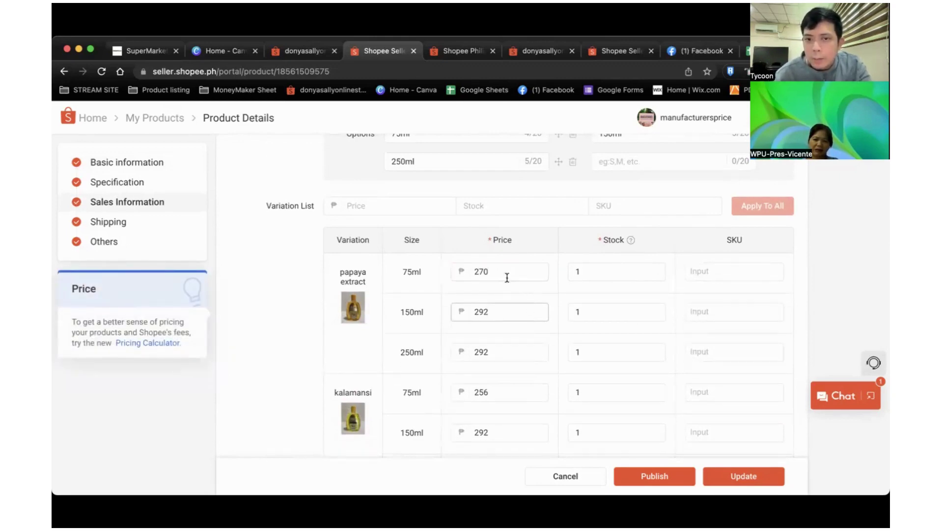
click(745, 475)
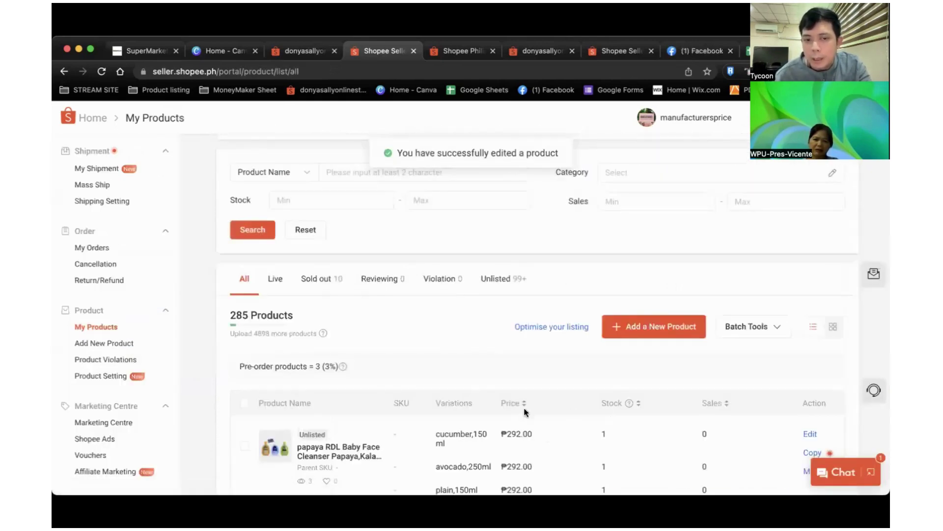
Step: Expand all SKUs of the papaya RDL Baby Face Cleanser in the product list and check the variation prices
scroll(525, 411, down, 2)
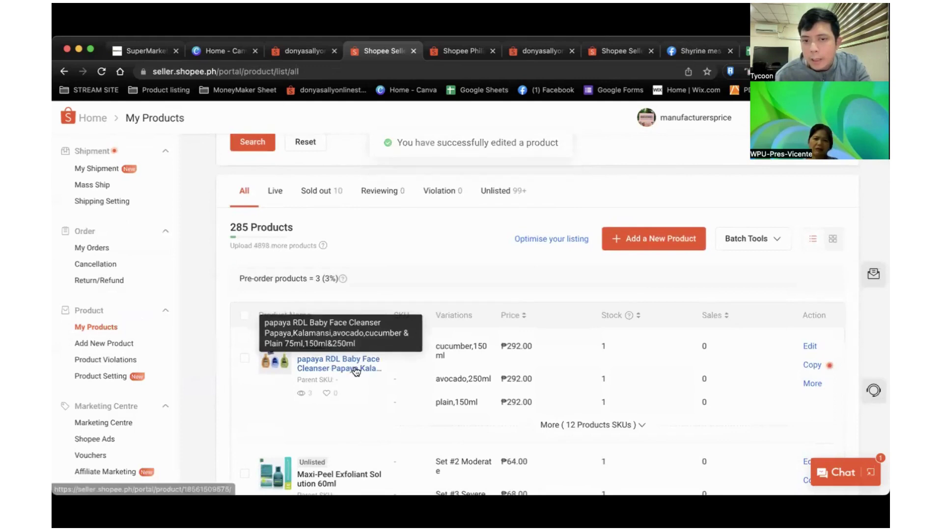
scroll(549, 393, down, 1)
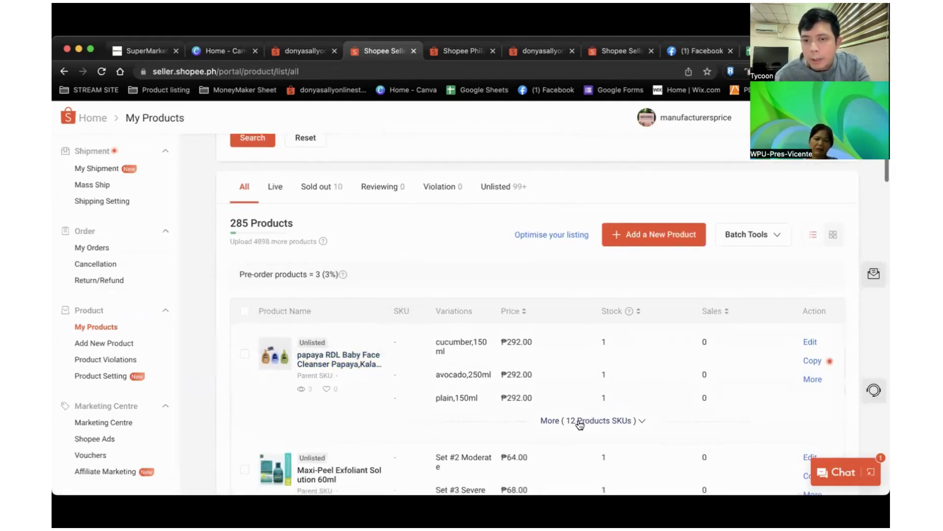
click(579, 422)
scroll(560, 408, down, 5)
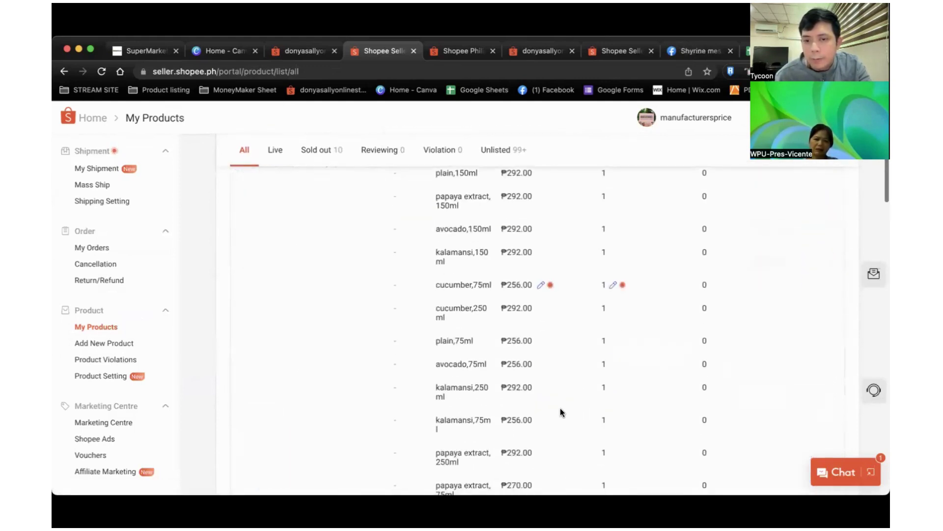
scroll(561, 411, down, 3)
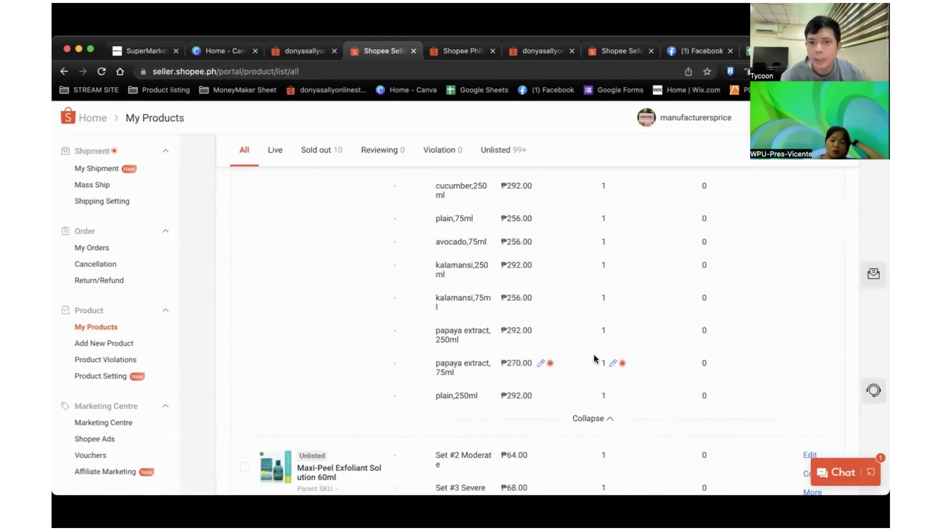
scroll(594, 355, up, 3)
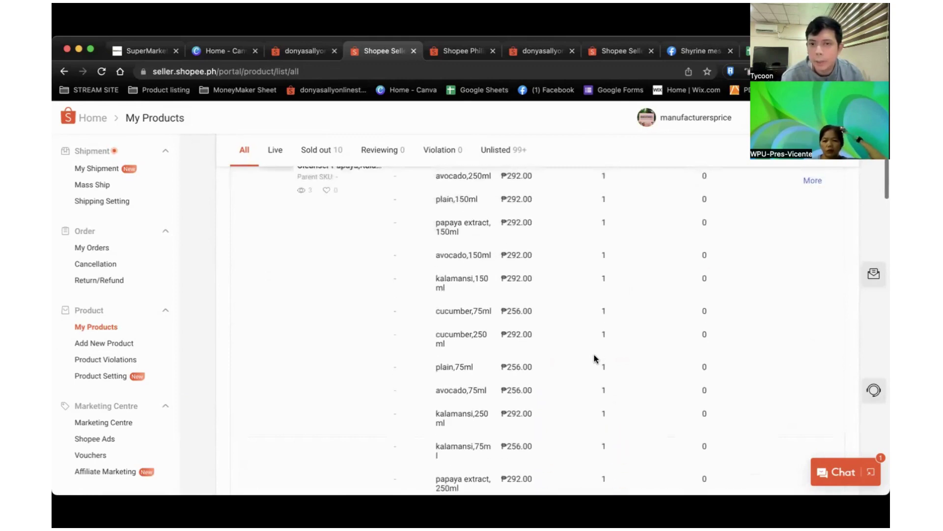
scroll(594, 356, up, 2)
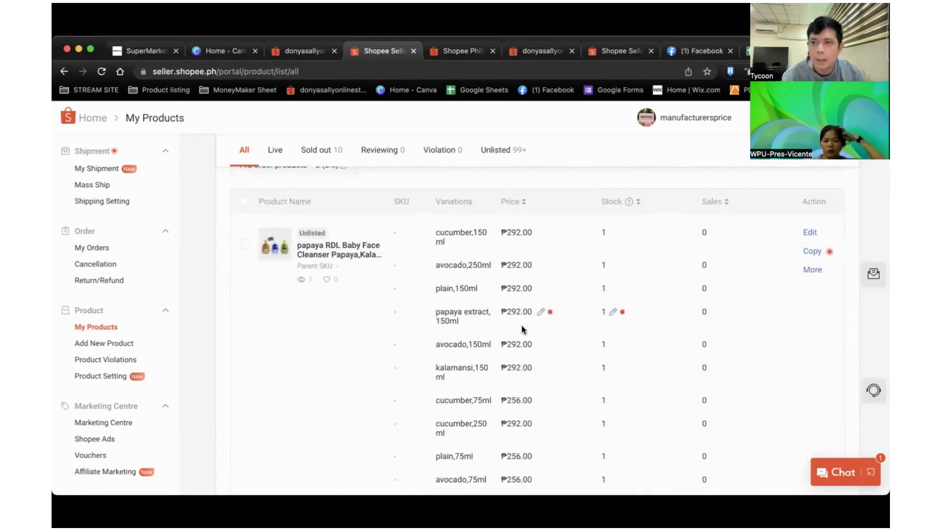
scroll(523, 329, down, 6)
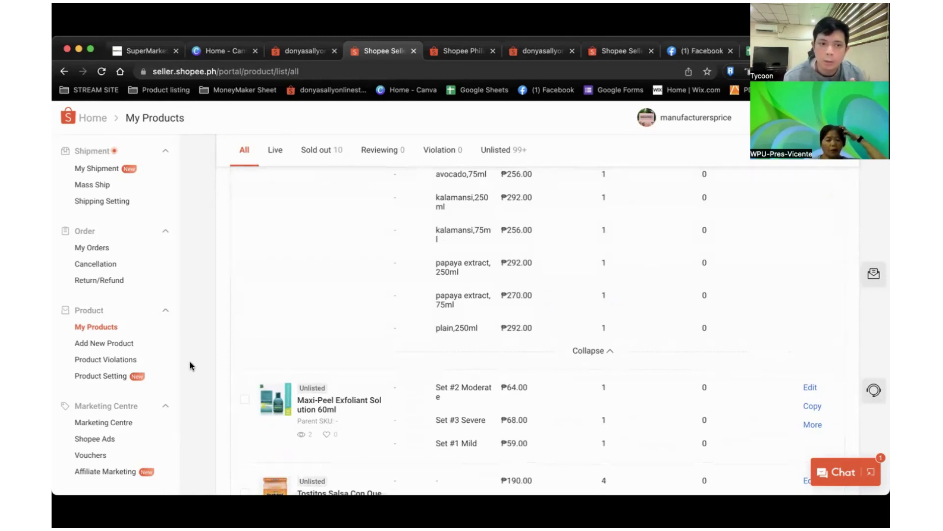
Step: Open the Marketing Centre, go through its introductory tour, and look over the available marketing and promotion tools
click(122, 422)
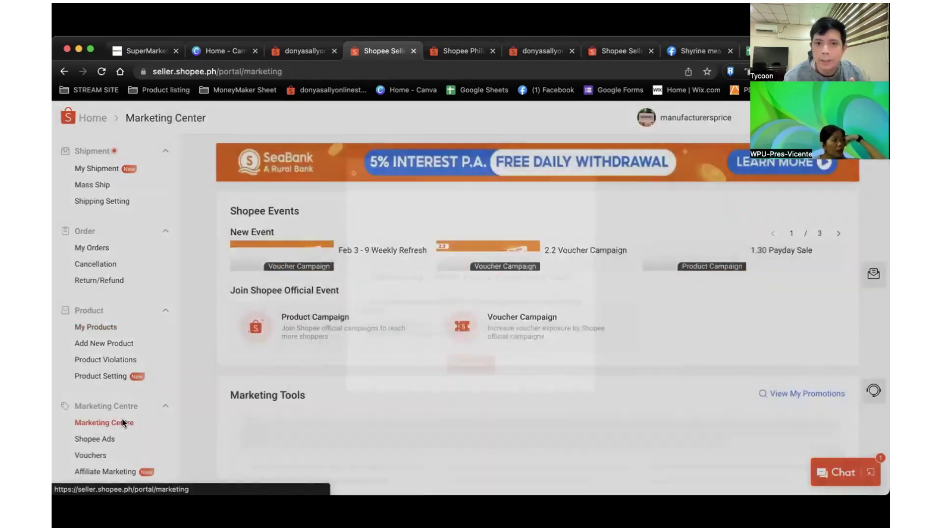
click(475, 391)
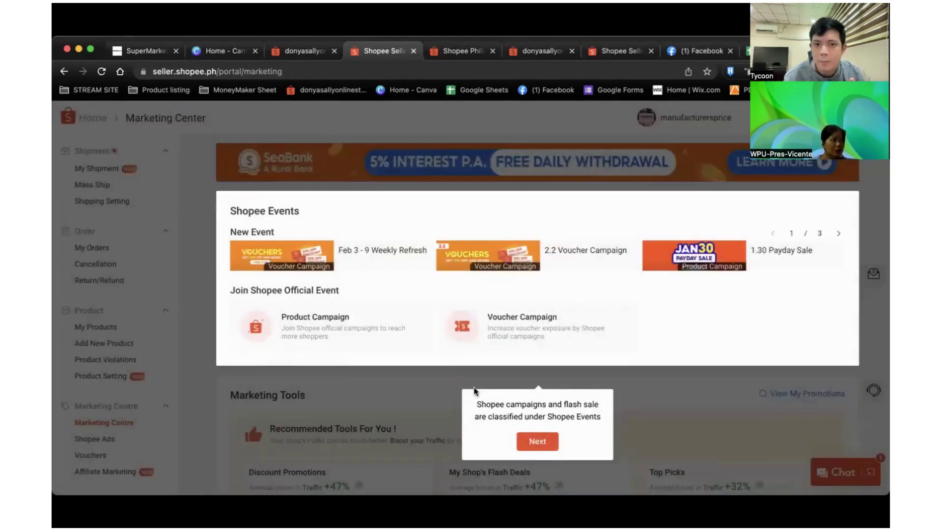
click(538, 440)
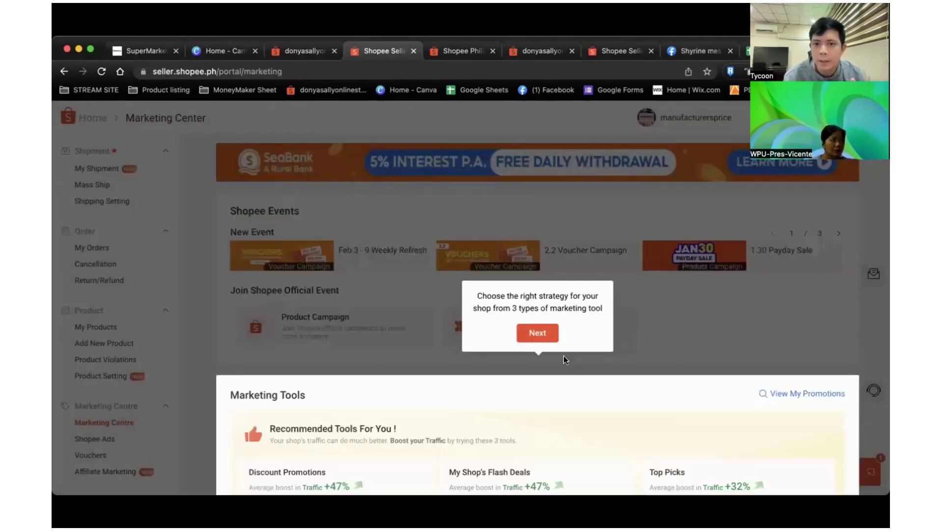
click(545, 333)
click(699, 410)
scroll(552, 418, down, 3)
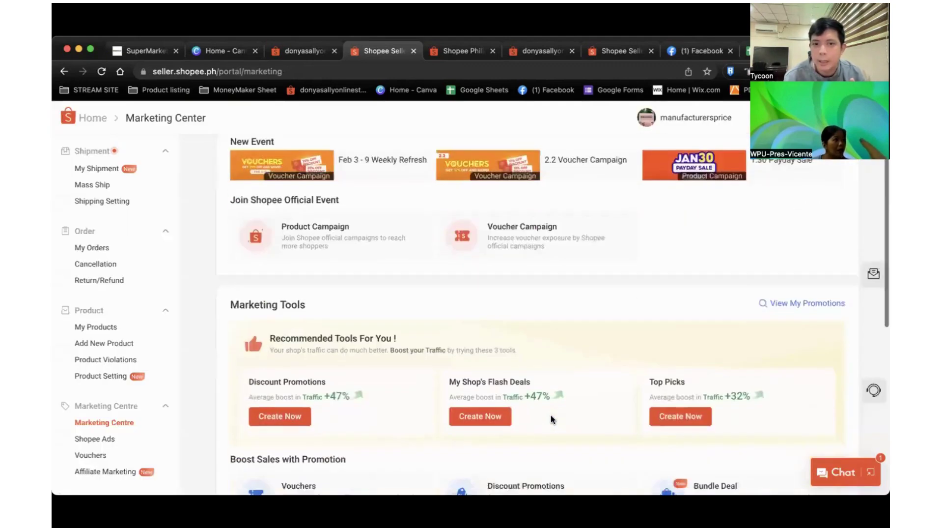
scroll(575, 398, down, 2)
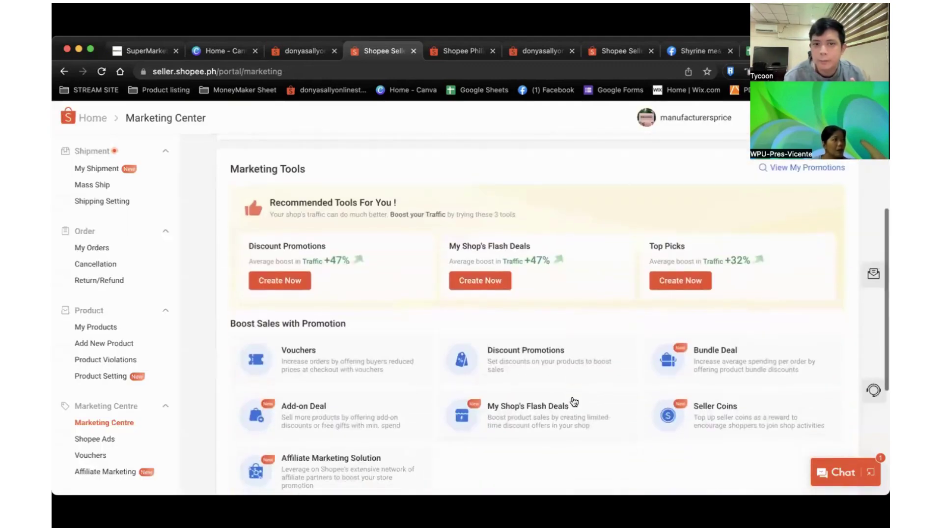
Step: Open Discount Promotions, accept the caution on misleading discounts, and review the promotion list
click(540, 362)
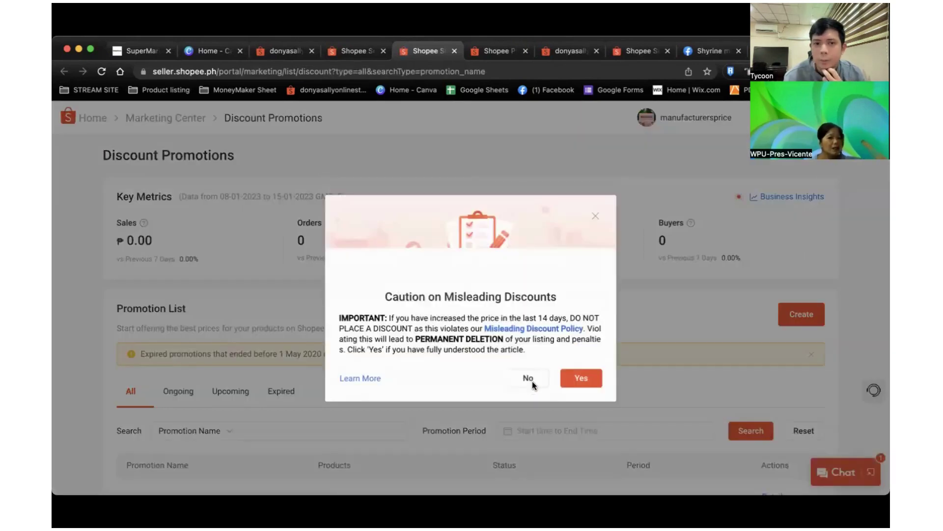
click(579, 382)
click(579, 383)
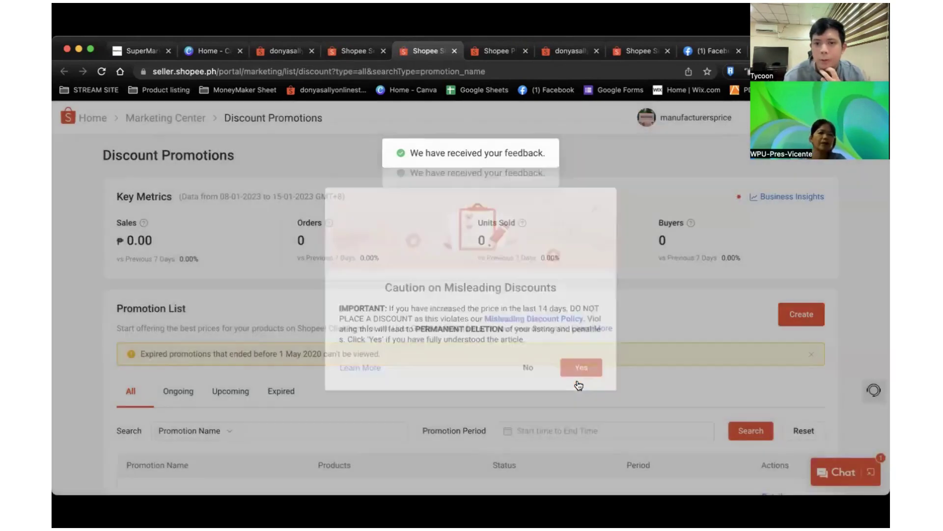
scroll(580, 385, down, 5)
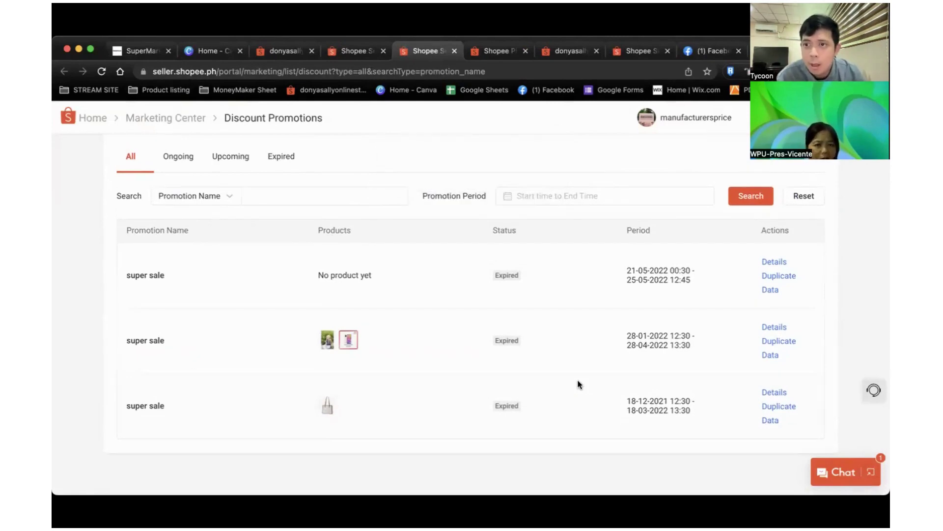
scroll(578, 385, up, 5)
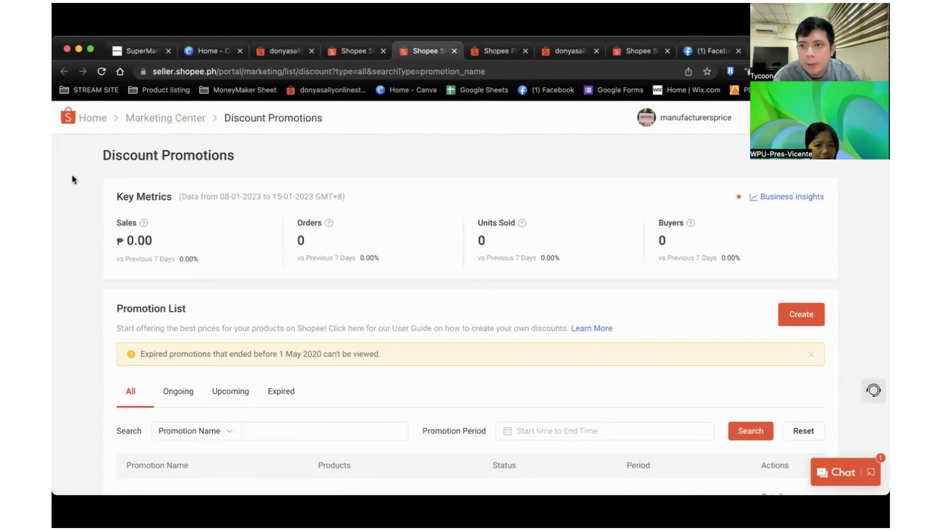
Step: Return to the Seller Centre home page, try to open My Balance, and cancel the login password verification
click(80, 123)
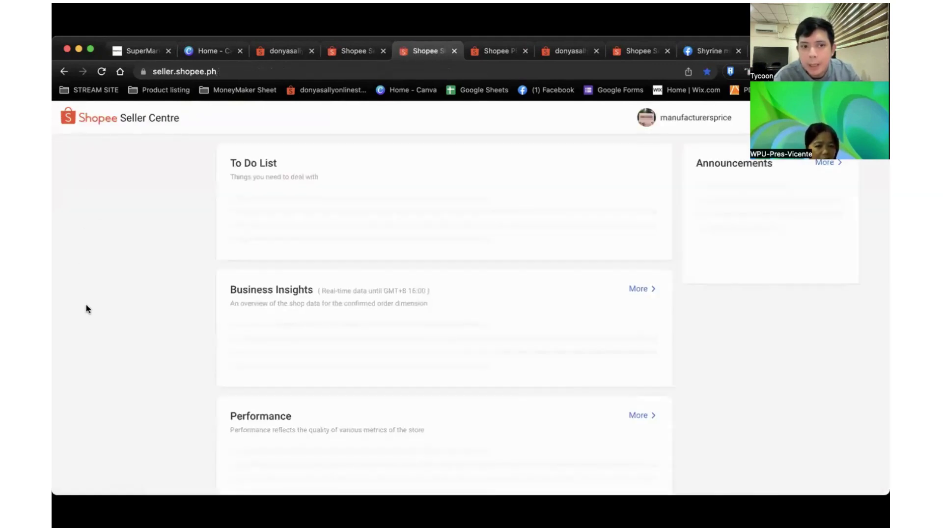
scroll(116, 338, down, 1)
scroll(117, 338, down, 5)
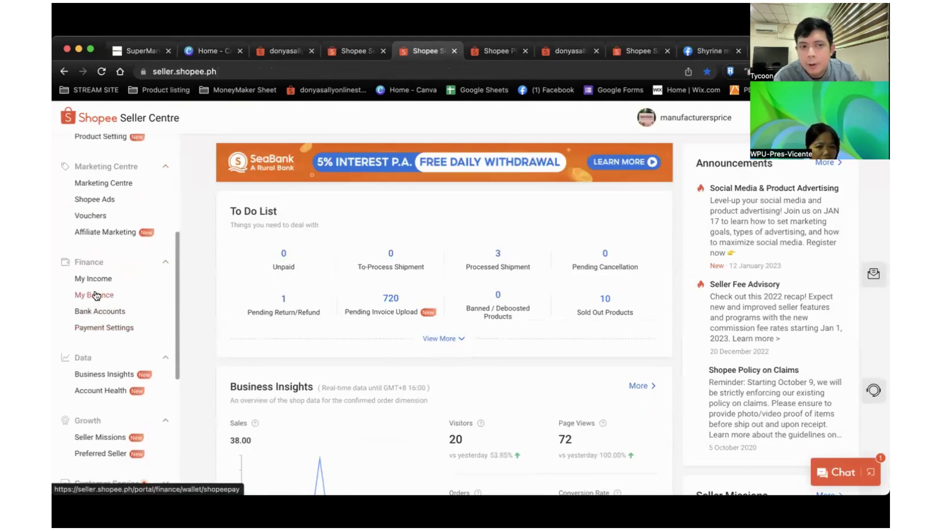
click(97, 294)
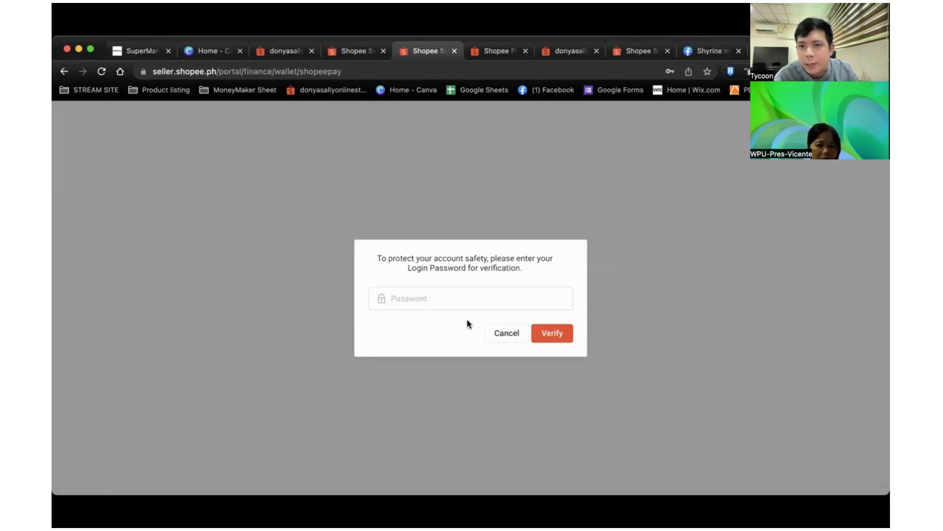
click(498, 336)
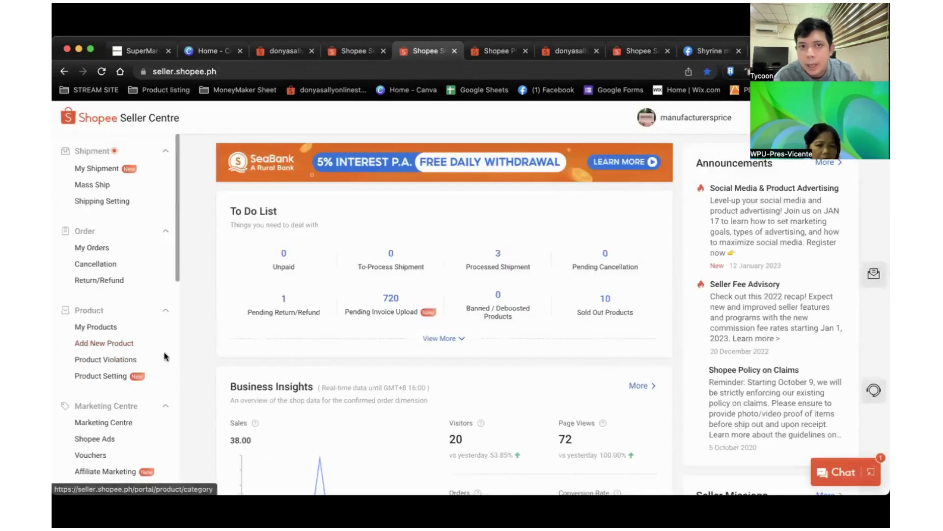
Step: Look through the Finance, Data, Growth and Shop sections of the navigation and expand Customer Service to show its assistant tools
scroll(164, 351, down, 6)
scroll(164, 354, down, 3)
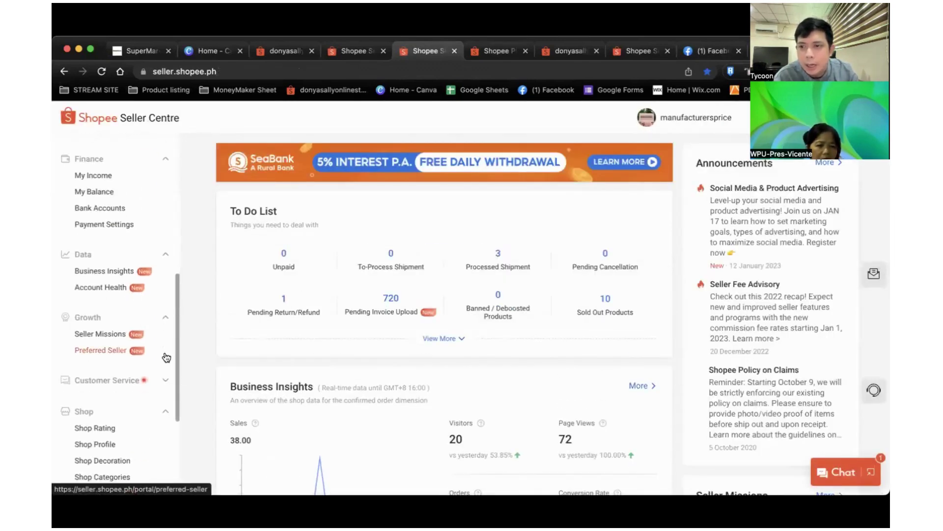
scroll(166, 357, up, 5)
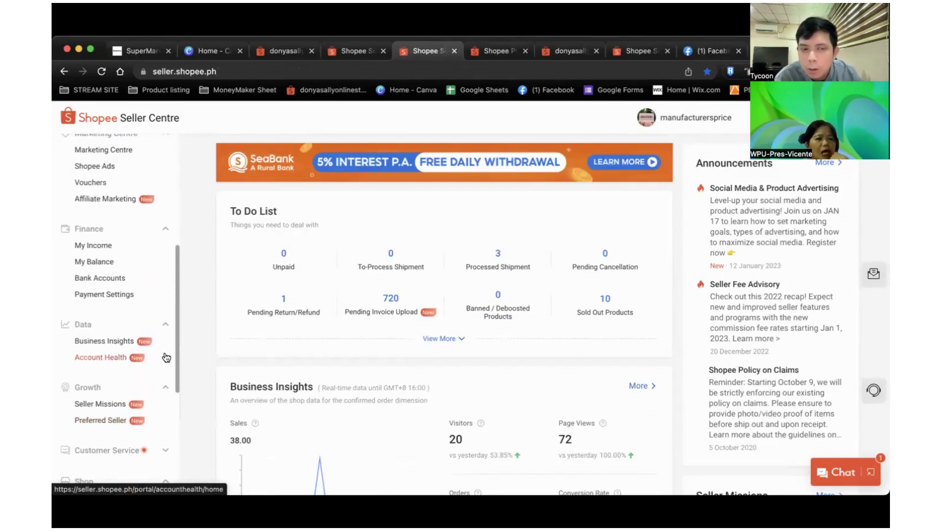
scroll(166, 357, down, 5)
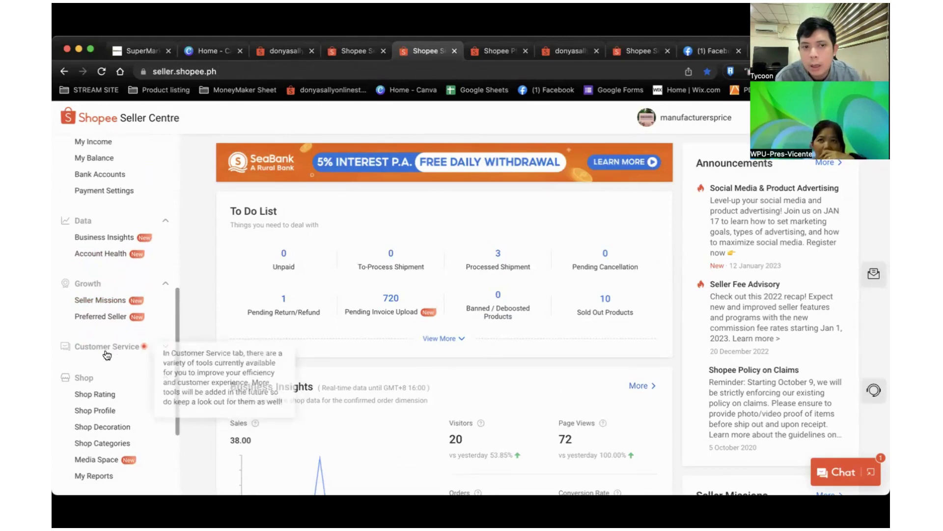
scroll(116, 377, up, 1)
scroll(117, 377, up, 1)
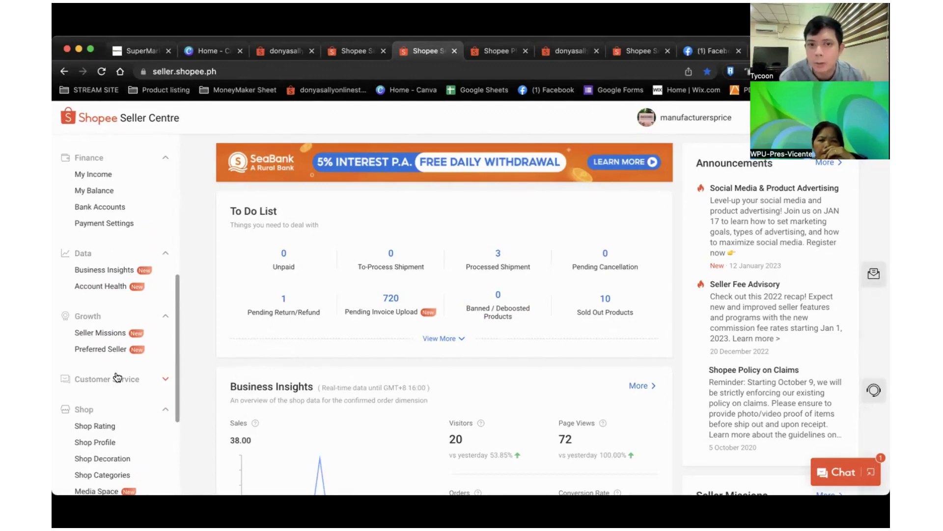
click(117, 377)
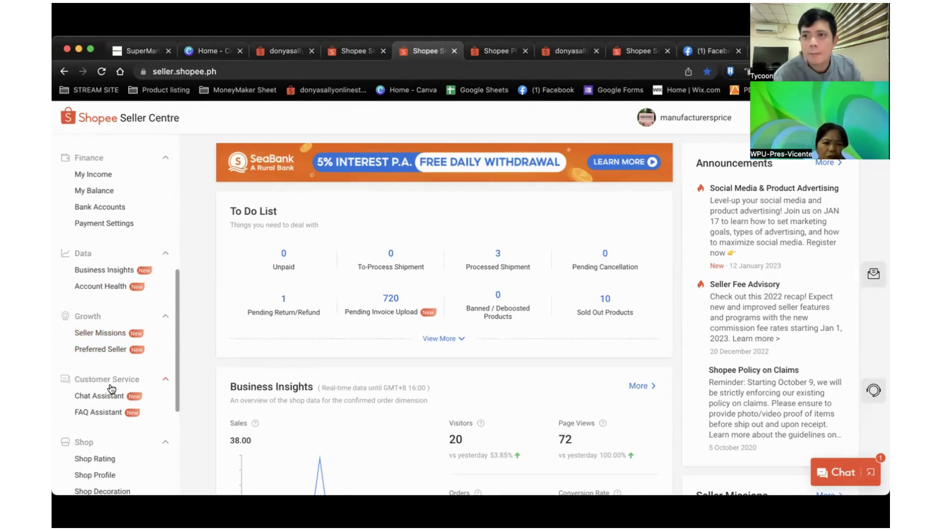
scroll(112, 389, down, 1)
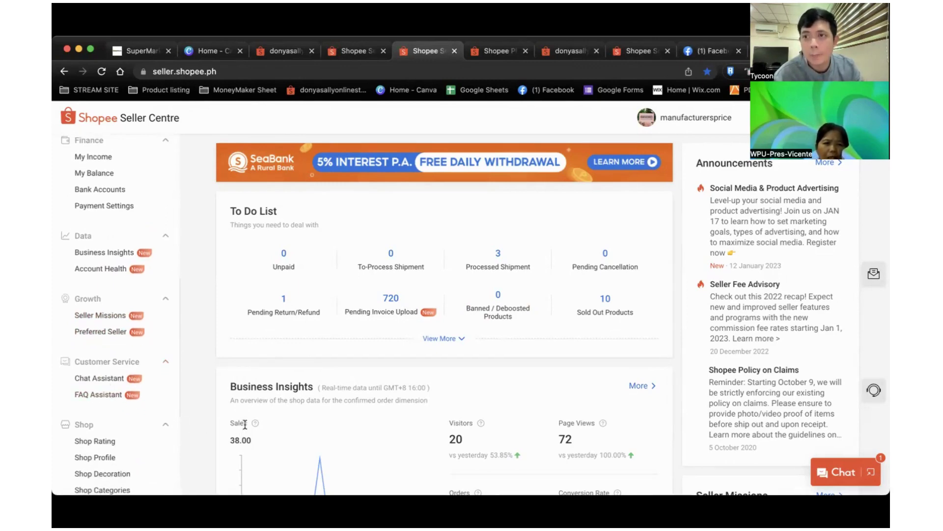
Step: Review the Business Insights figures and the Marketing Center events calendar on the home page
scroll(244, 424, down, 3)
scroll(245, 424, down, 2)
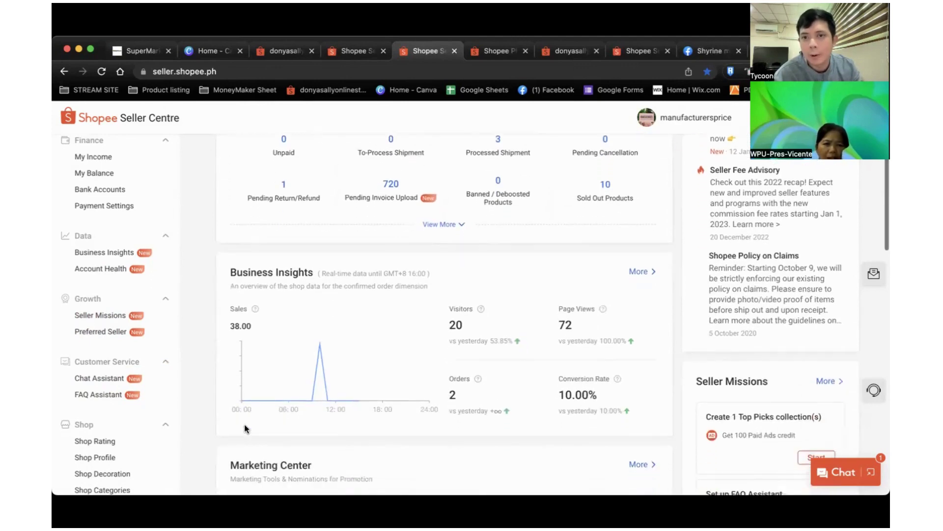
scroll(347, 413, down, 1)
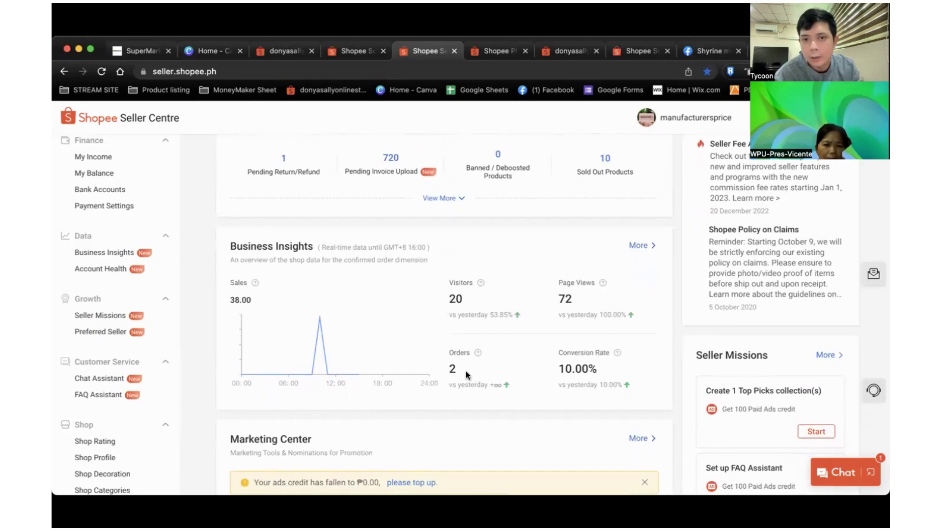
scroll(454, 370, down, 10)
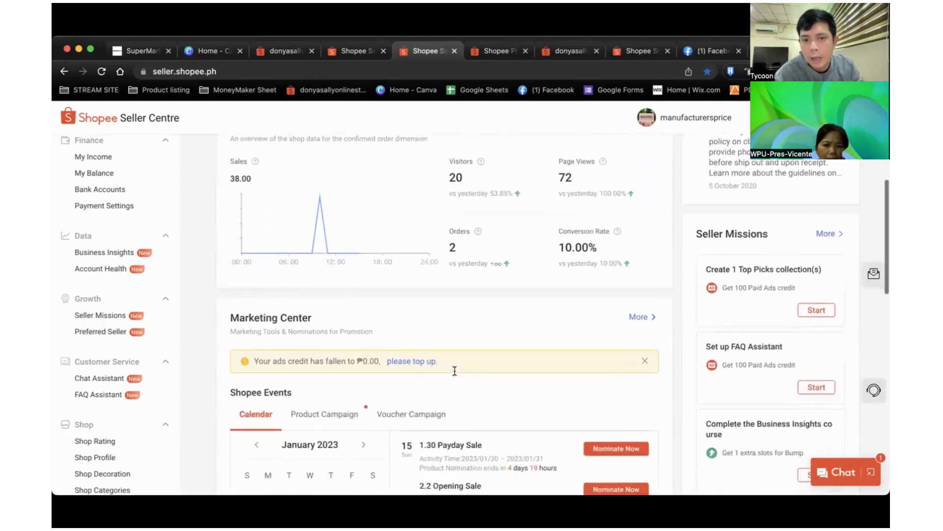
scroll(433, 361, down, 1)
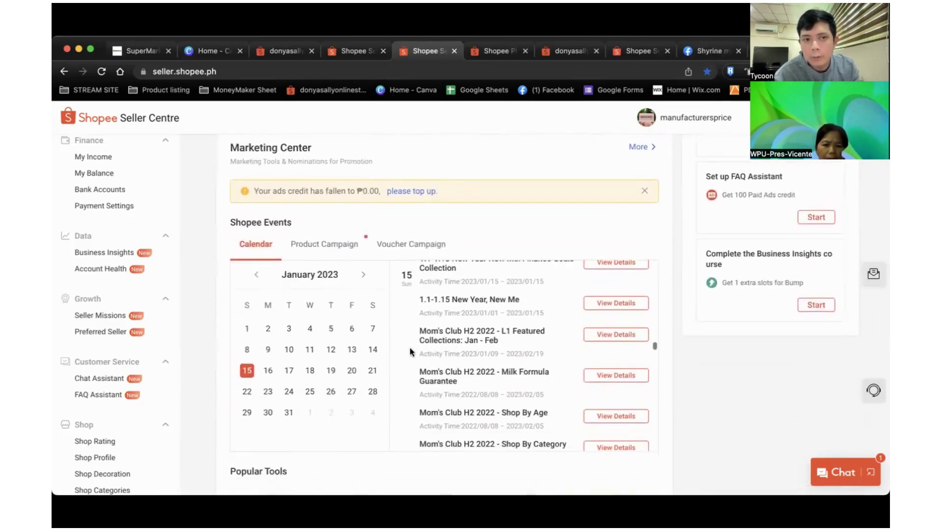
Step: Check the shop's Fulfilment metrics under Performance and its My Penalty points
scroll(441, 252, down, 10)
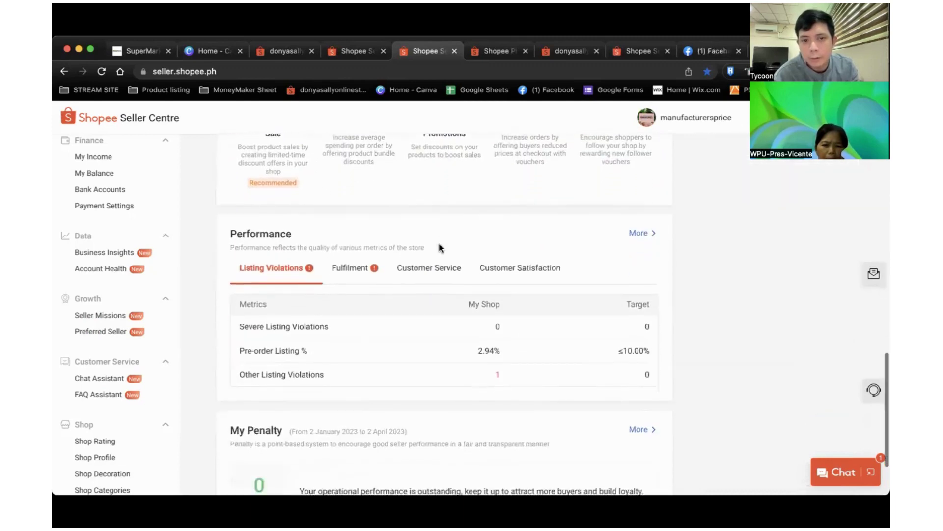
click(351, 234)
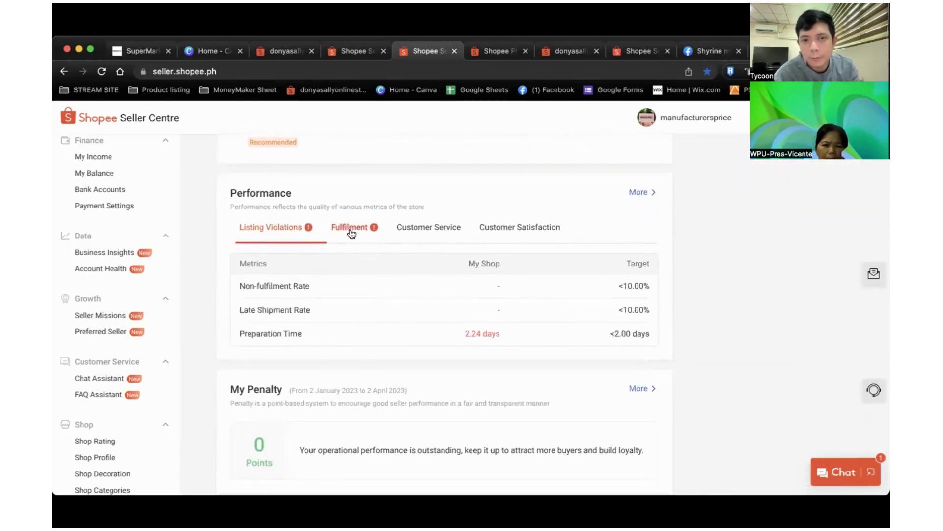
scroll(358, 303, down, 2)
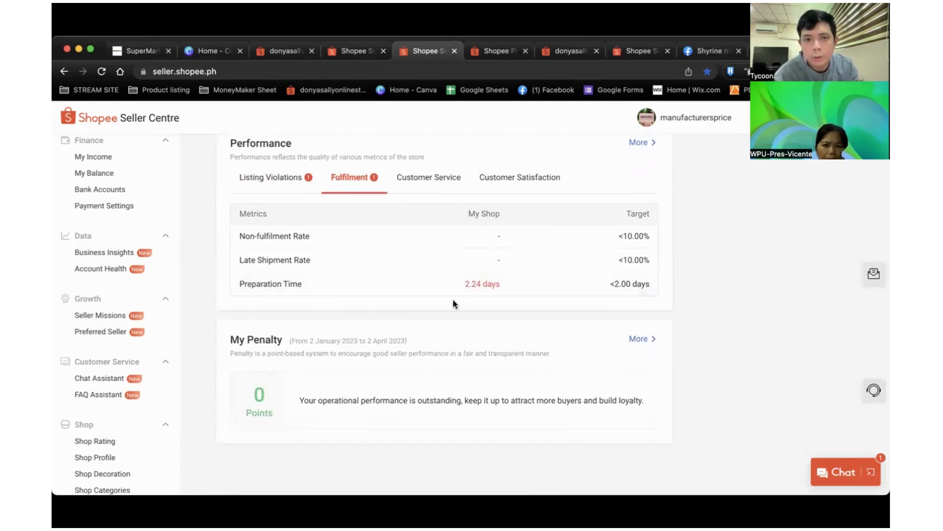
scroll(417, 303, up, 5)
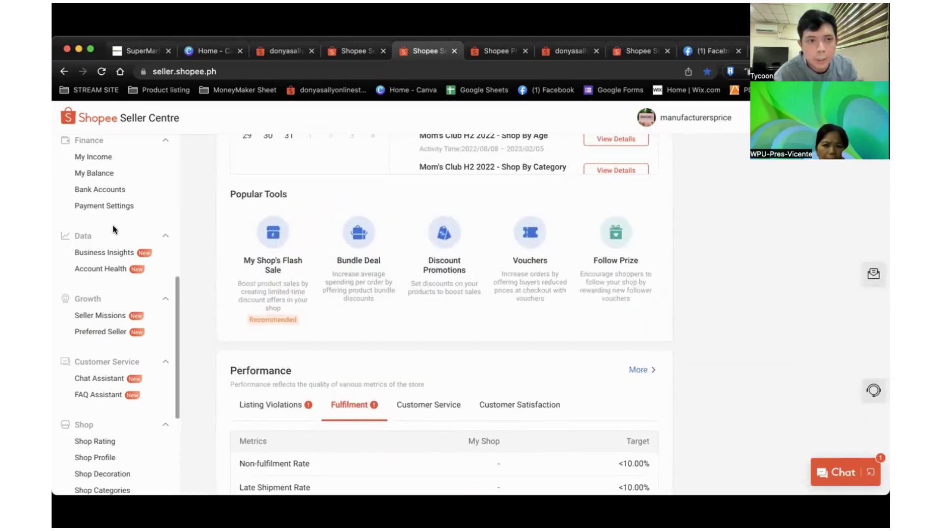
Step: Open My Orders and browse the list of all orders
scroll(118, 229, up, 6)
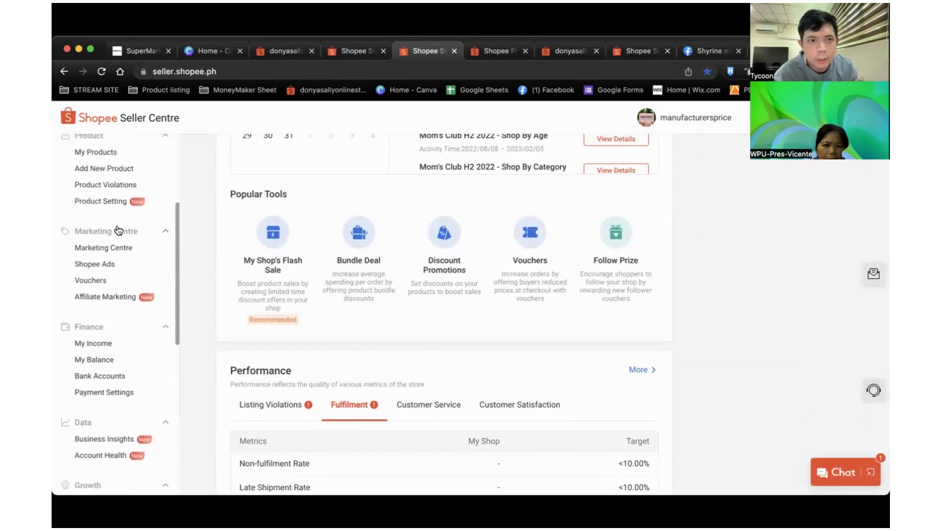
scroll(118, 229, up, 3)
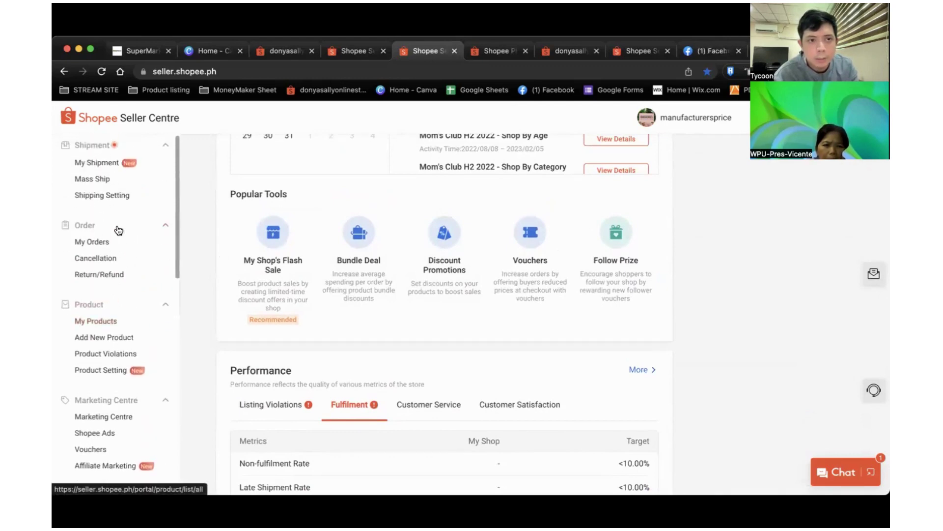
click(105, 242)
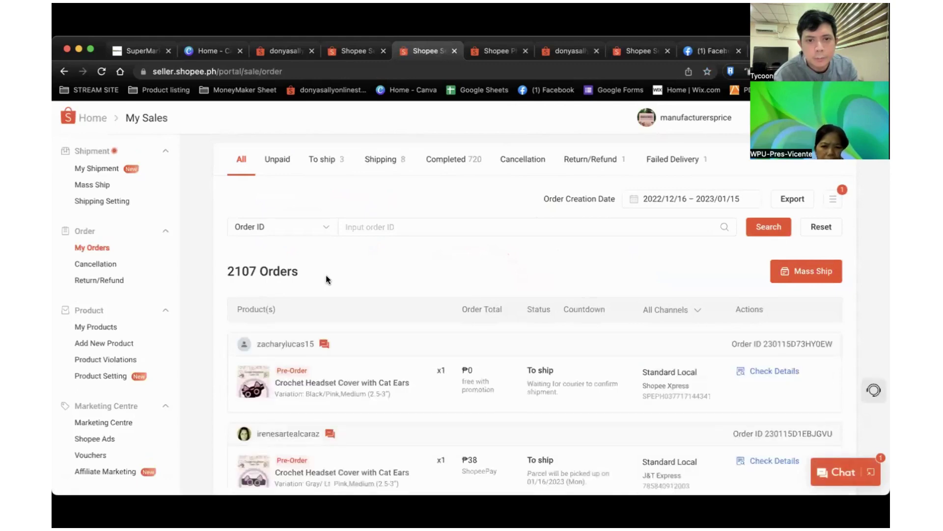
scroll(326, 275, down, 3)
scroll(326, 279, down, 2)
scroll(326, 279, up, 3)
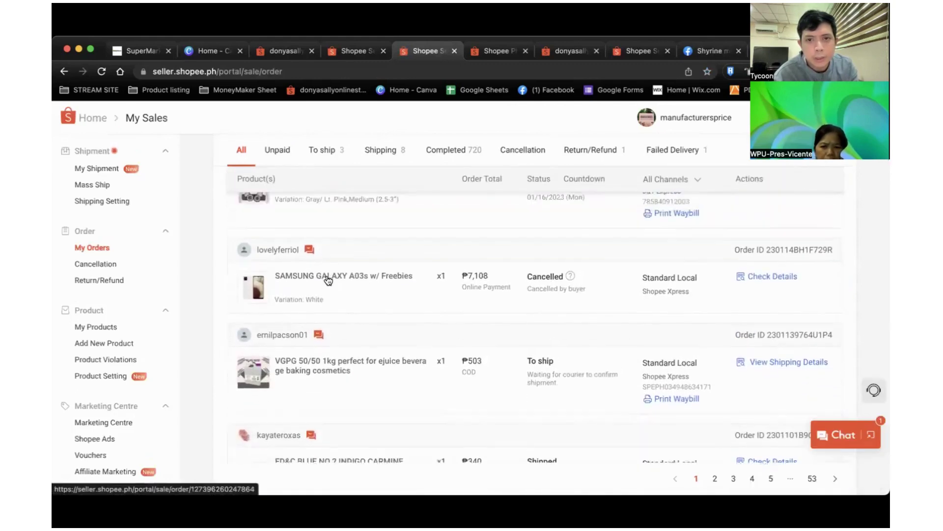
scroll(328, 275, up, 3)
Step: Show only the orders that are To Ship and review their payment and shipment details
click(326, 150)
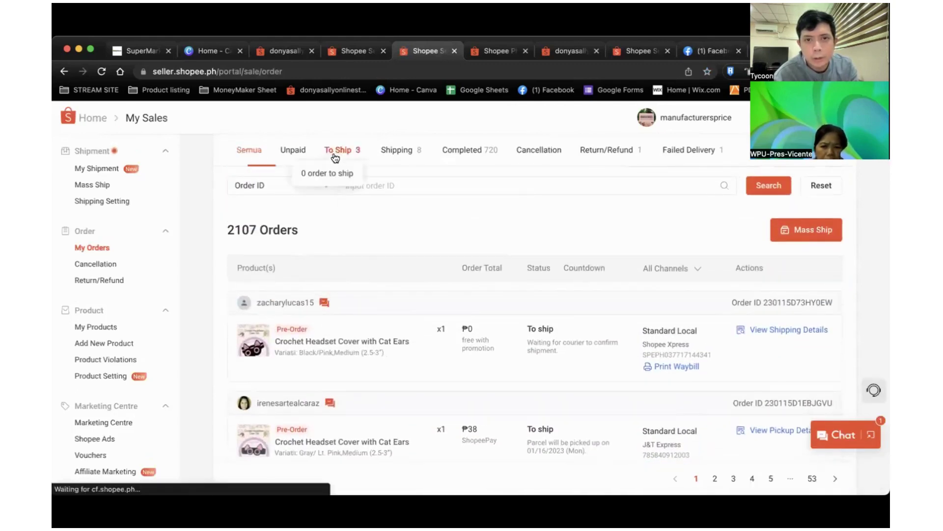
scroll(453, 288, down, 5)
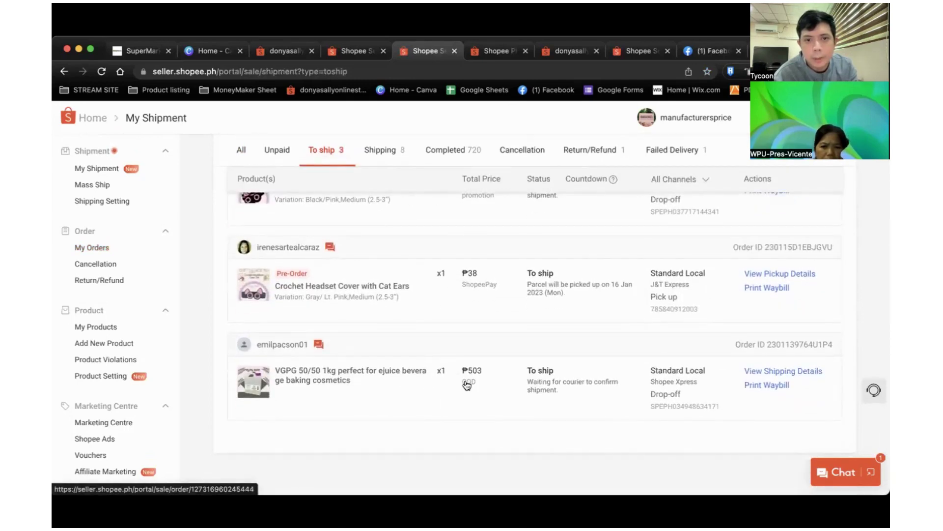
scroll(467, 386, up, 1)
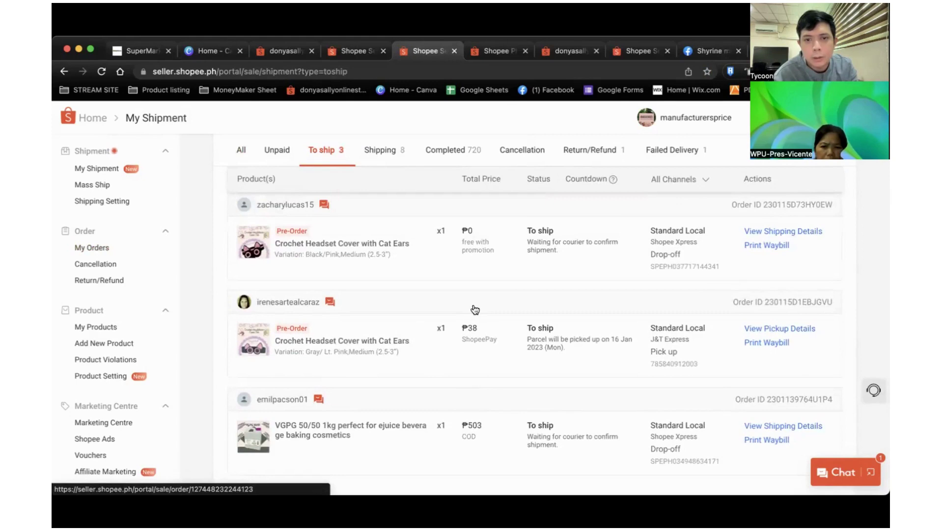
scroll(472, 311, up, 5)
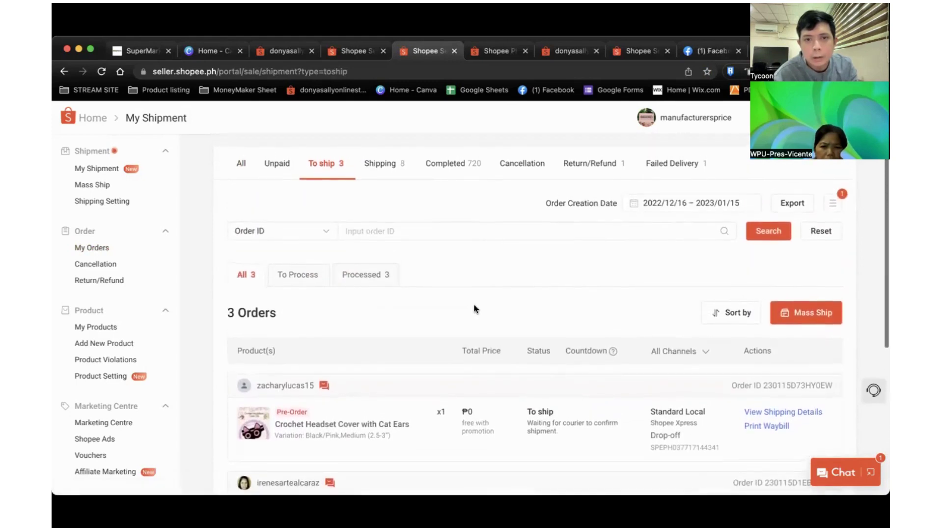
Step: Show only the Completed orders and browse their products, order totals and couriers
click(453, 159)
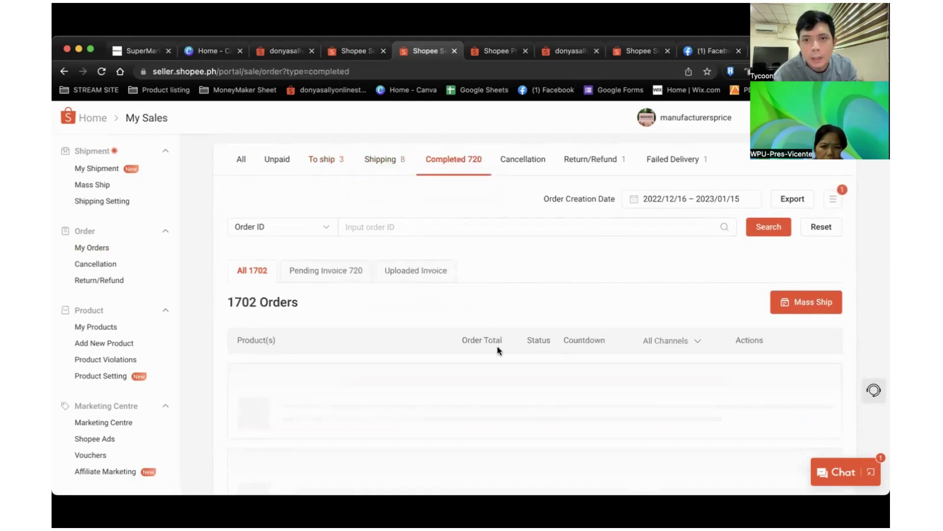
scroll(502, 359, down, 2)
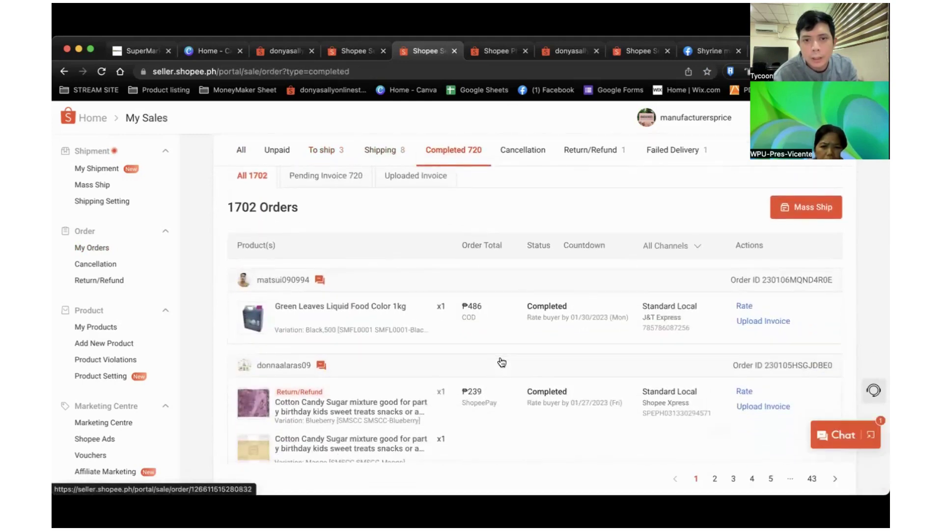
scroll(502, 362, down, 2)
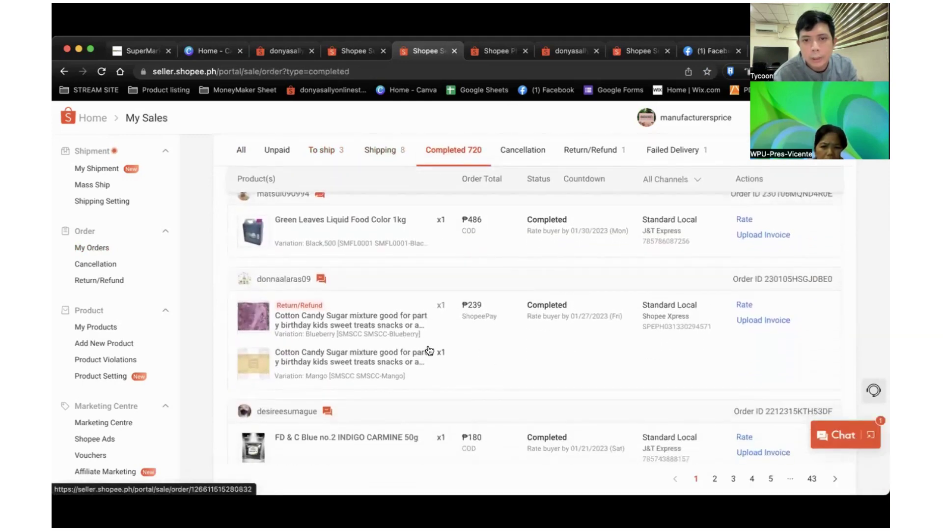
scroll(502, 354, down, 2)
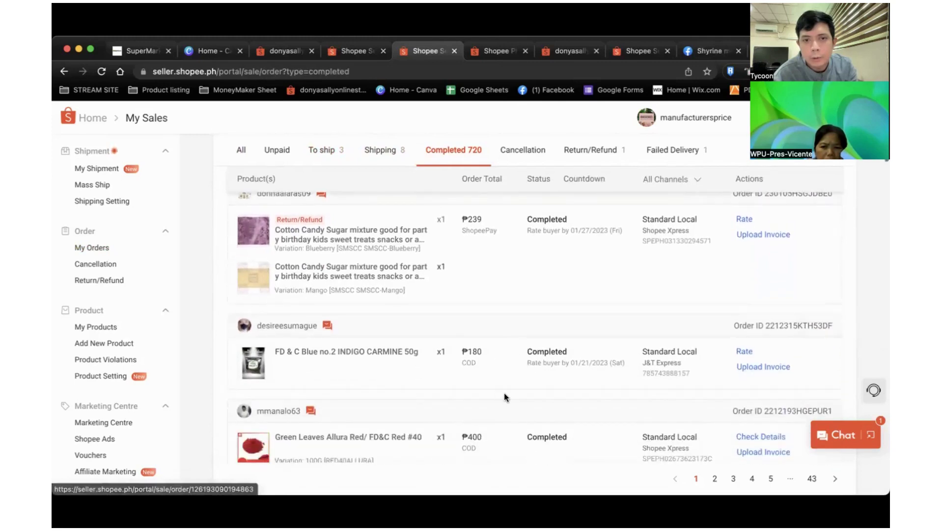
scroll(504, 395, down, 12)
scroll(505, 398, down, 8)
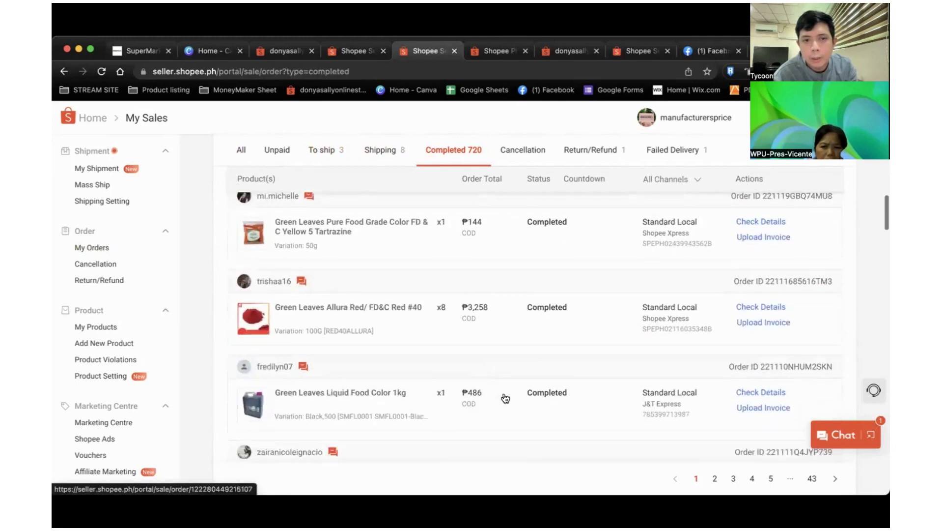
scroll(506, 398, down, 1)
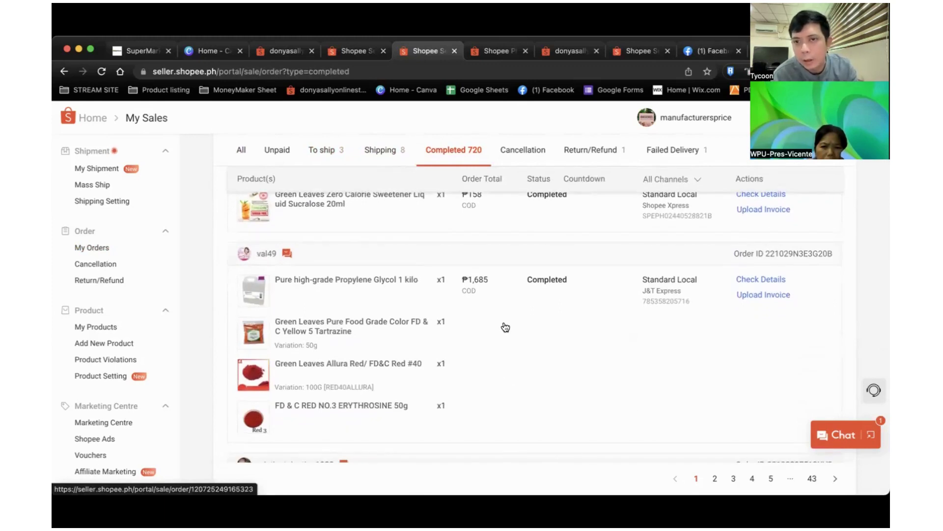
Step: Show the Return/Refund requests and review their refund amounts, statuses and return reasons
click(584, 156)
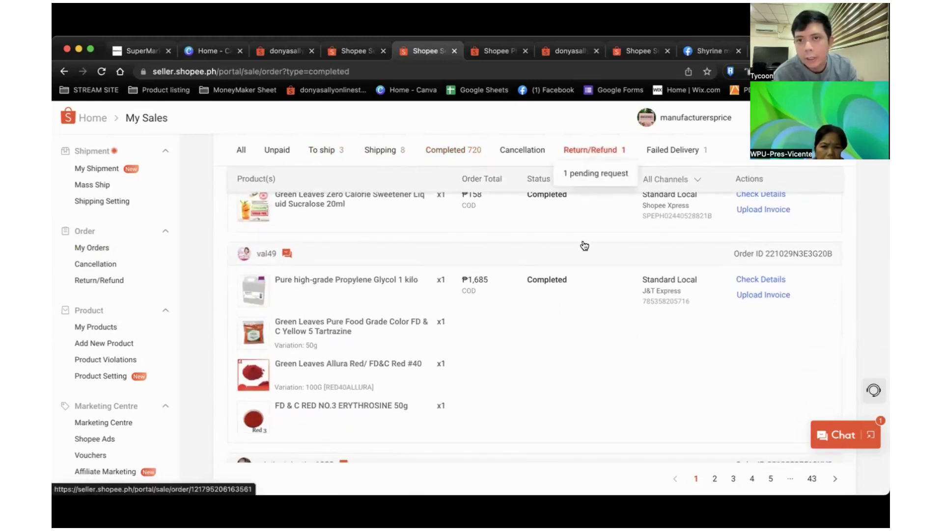
scroll(550, 314, down, 2)
scroll(553, 320, down, 1)
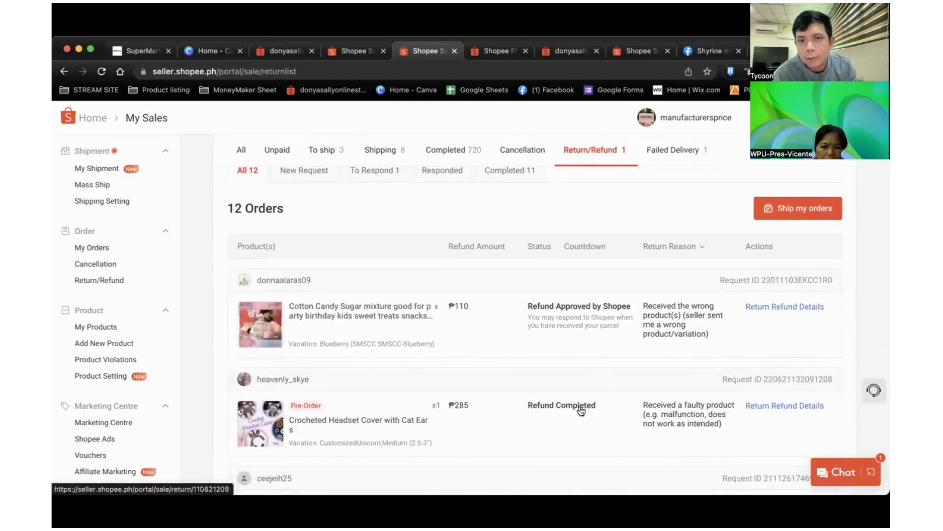
scroll(582, 413, down, 4)
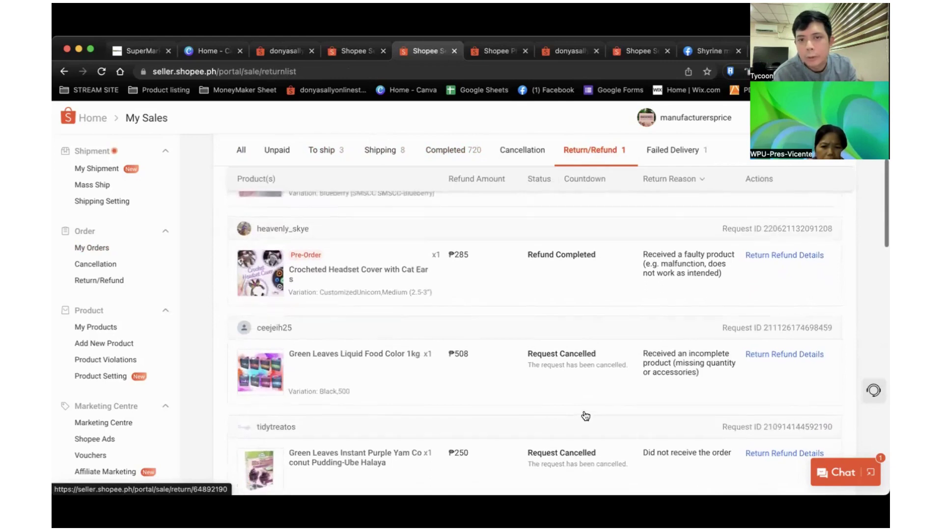
scroll(585, 415, up, 5)
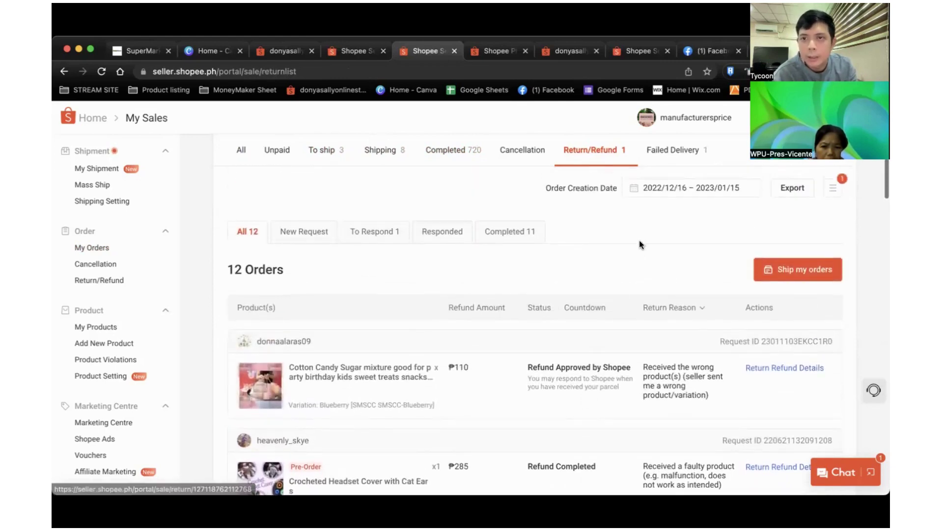
Step: Check the Failed Delivery parcels, and browse the orders that are currently Shipping
click(666, 150)
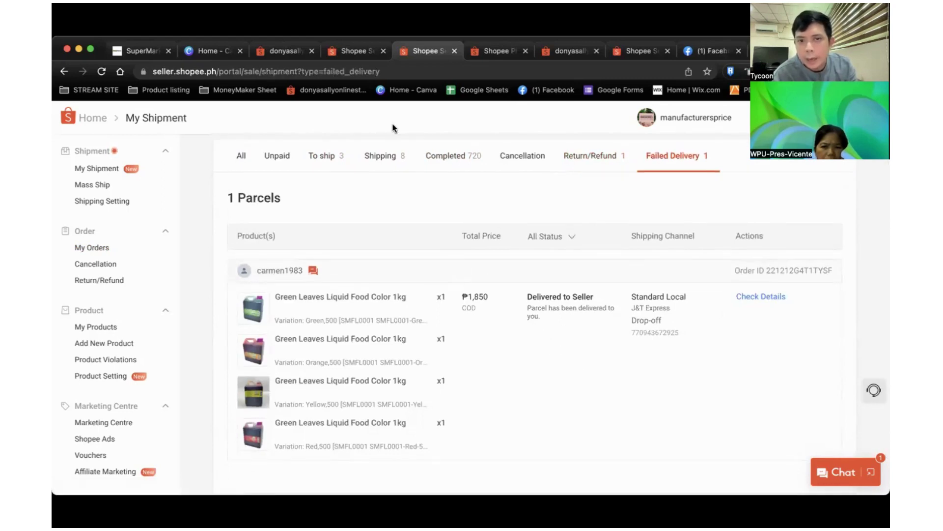
click(381, 157)
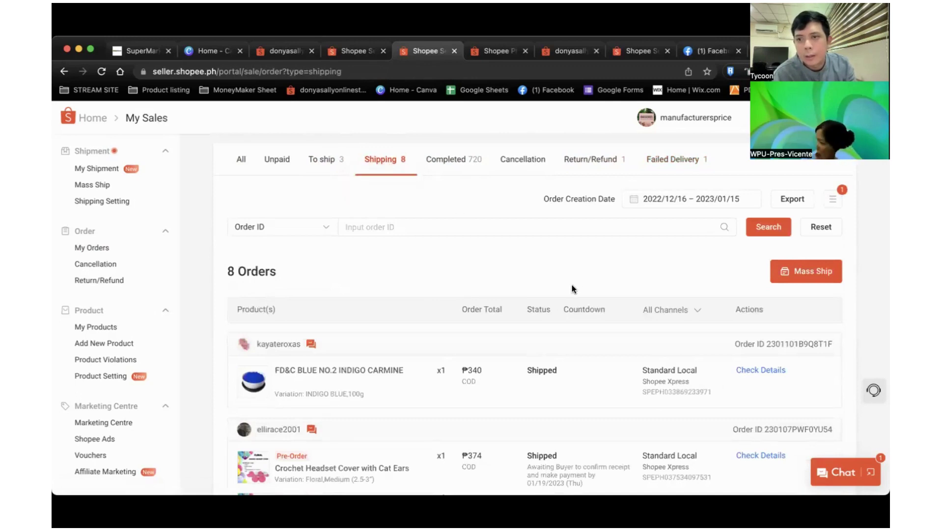
scroll(572, 289, down, 3)
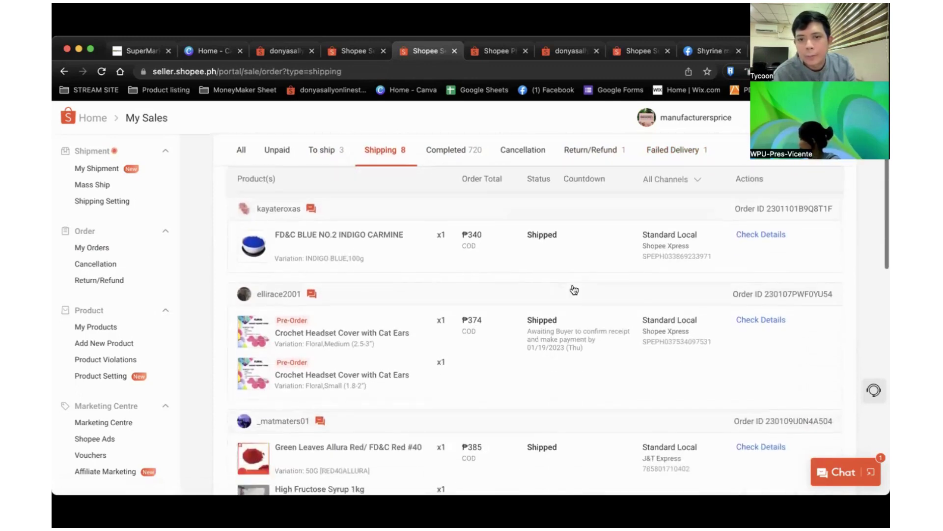
scroll(571, 289, up, 3)
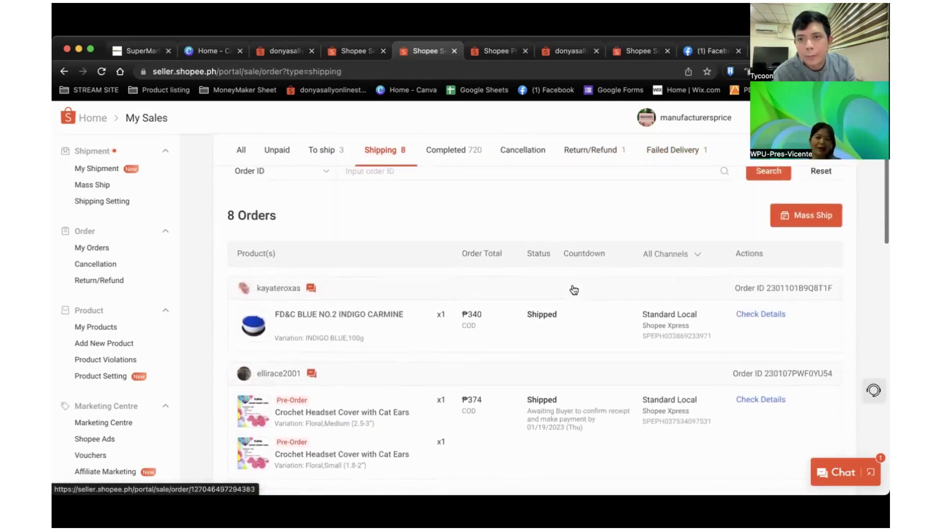
Step: Return to the Failed Delivery parcels and examine the undelivered food color order's items, total price and status
click(666, 152)
scroll(588, 232, down, 1)
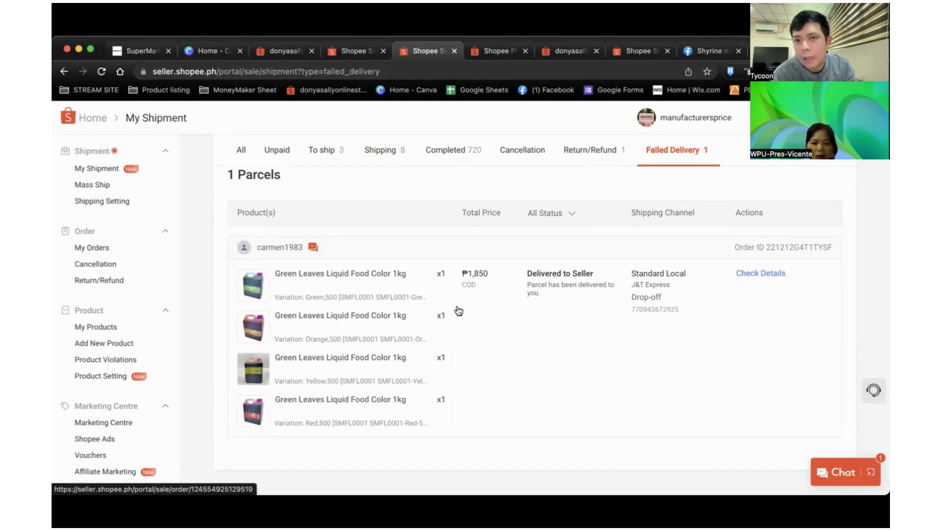
scroll(465, 294, up, 1)
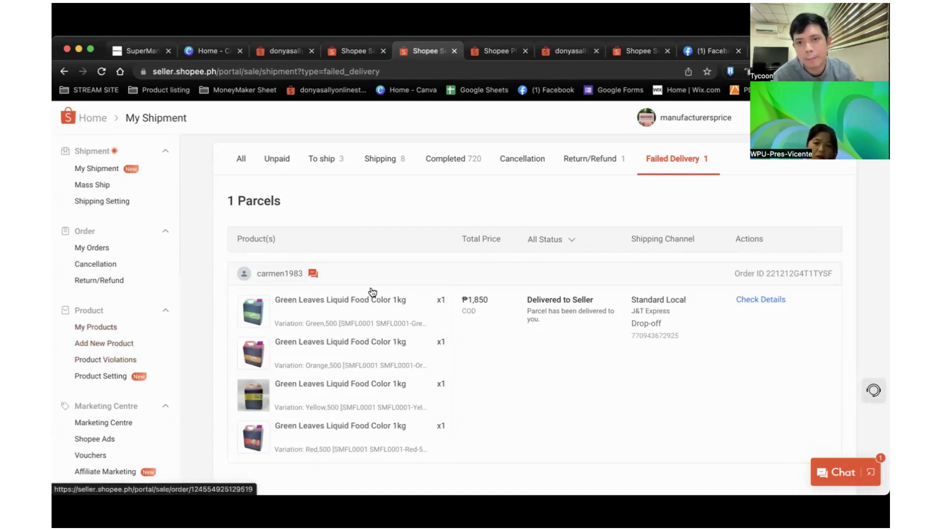
Step: Reopen the Completed orders and examine the quantities, order totals and payment methods of past sales down the first page
click(441, 169)
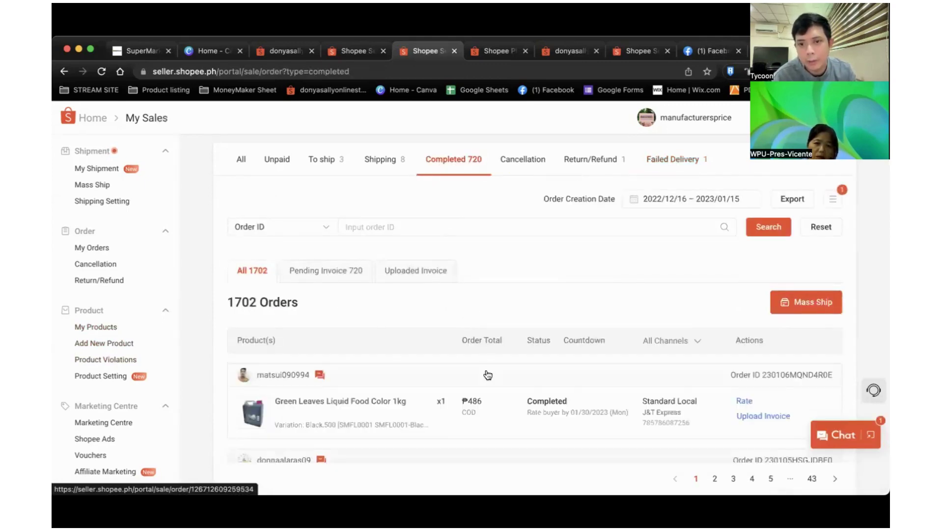
scroll(487, 370, down, 3)
scroll(488, 374, down, 10)
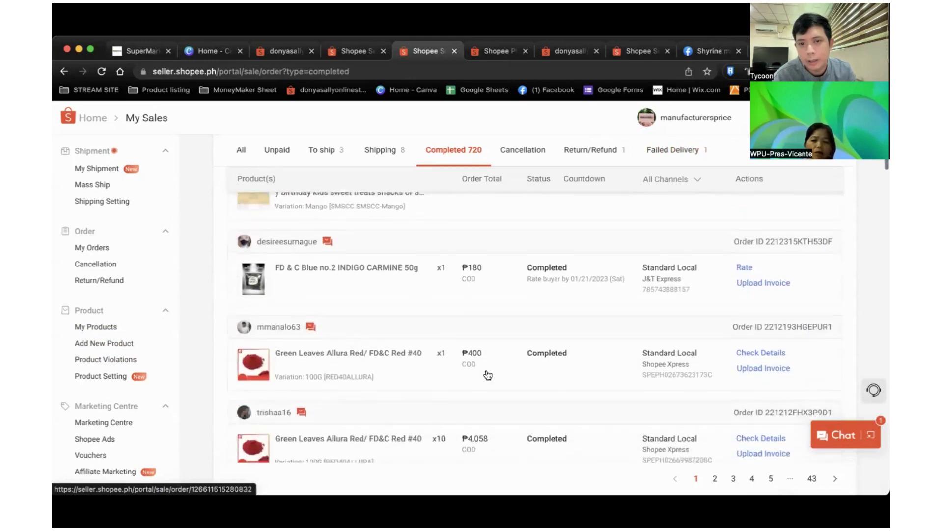
scroll(488, 373, down, 5)
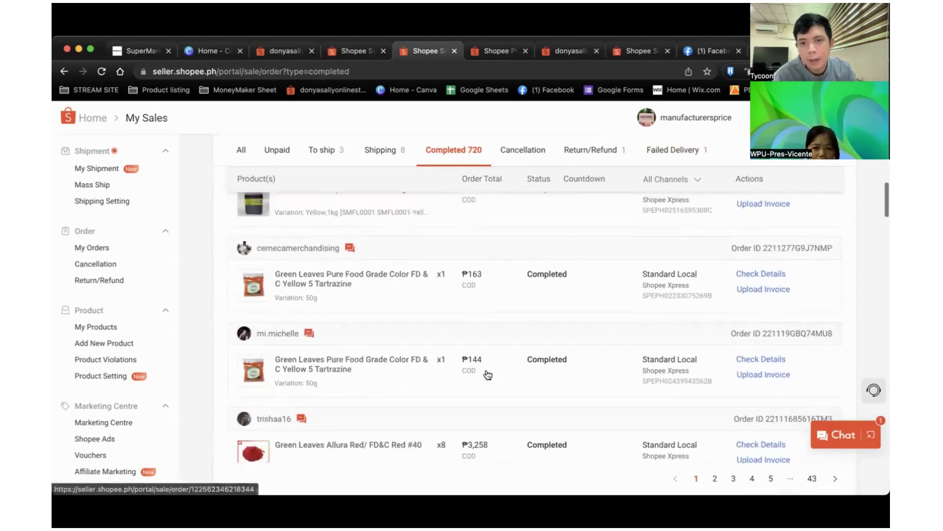
scroll(488, 374, up, 5)
scroll(488, 375, down, 8)
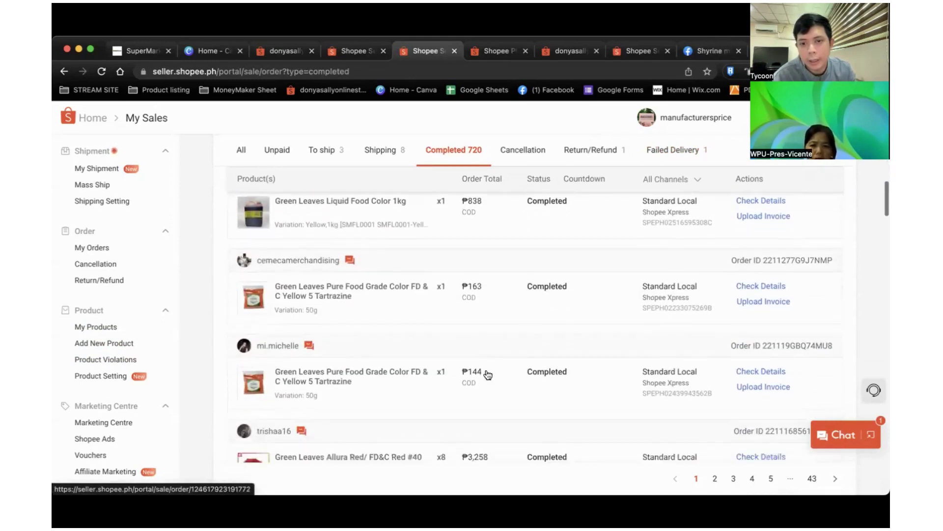
scroll(487, 375, down, 1)
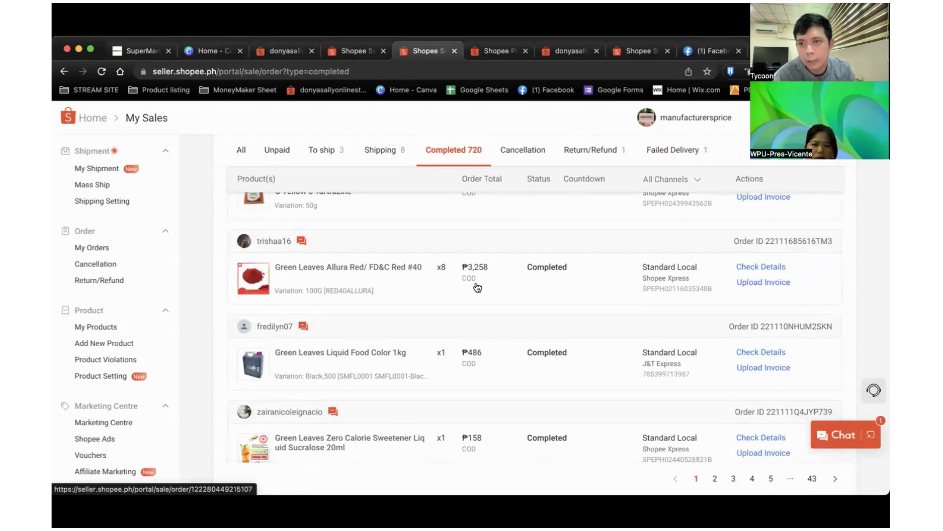
scroll(482, 295, down, 2)
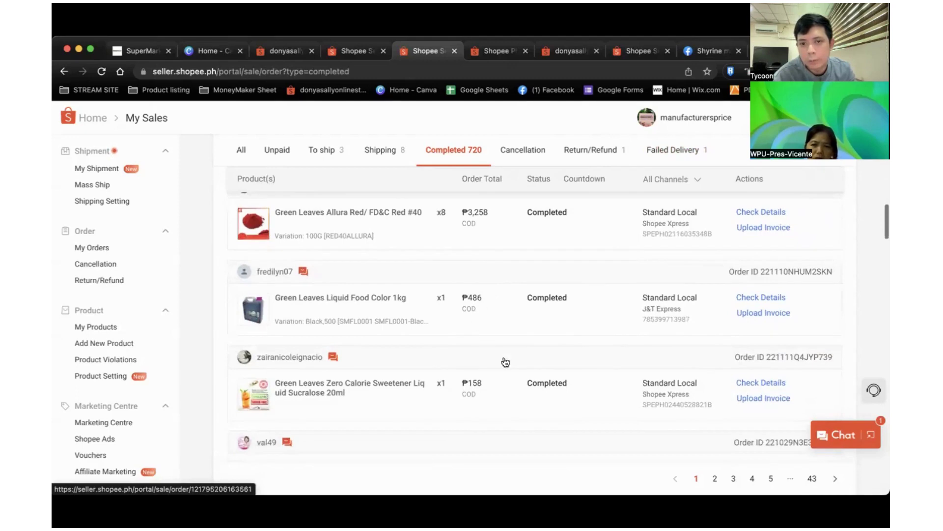
scroll(506, 362, down, 4)
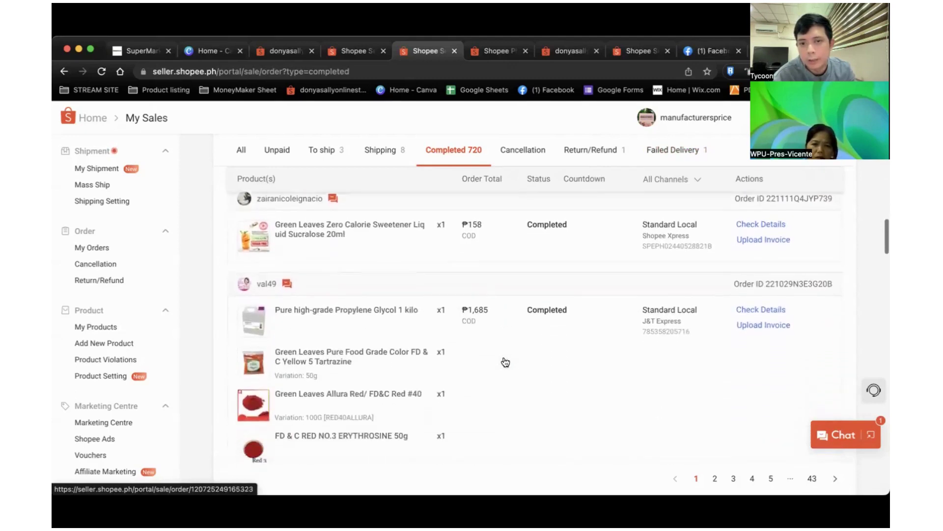
scroll(506, 362, down, 10)
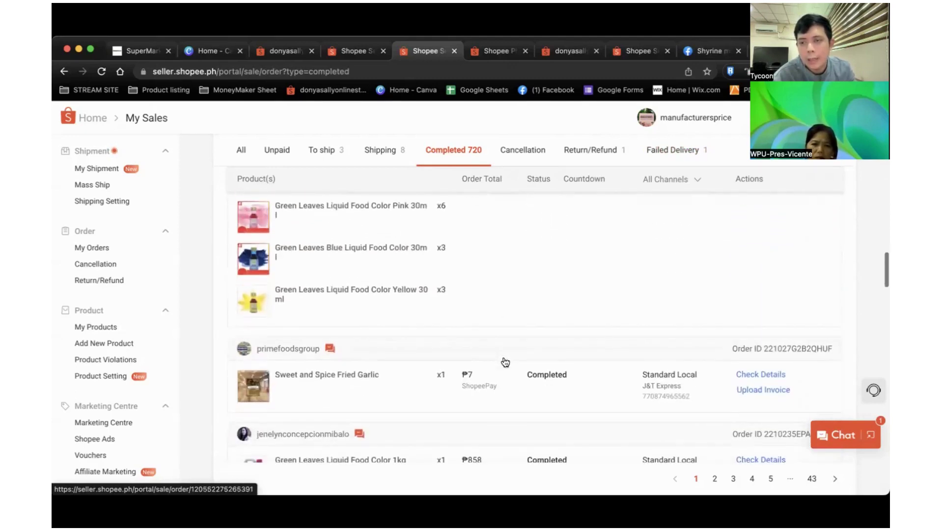
scroll(505, 362, down, 5)
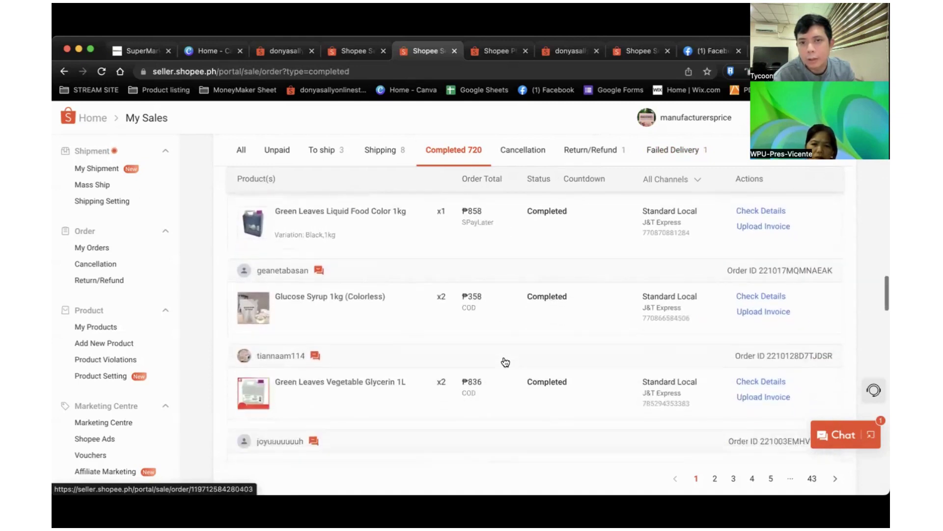
scroll(506, 362, down, 1)
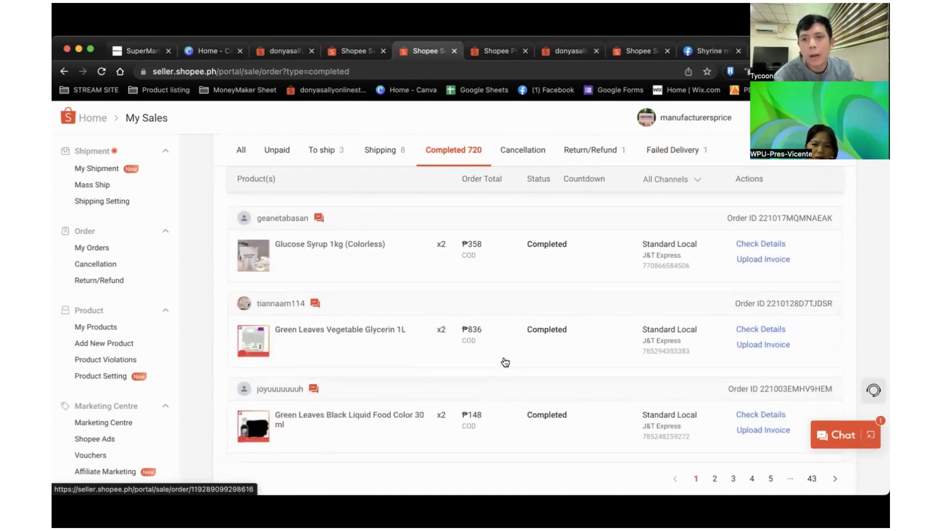
scroll(505, 362, down, 2)
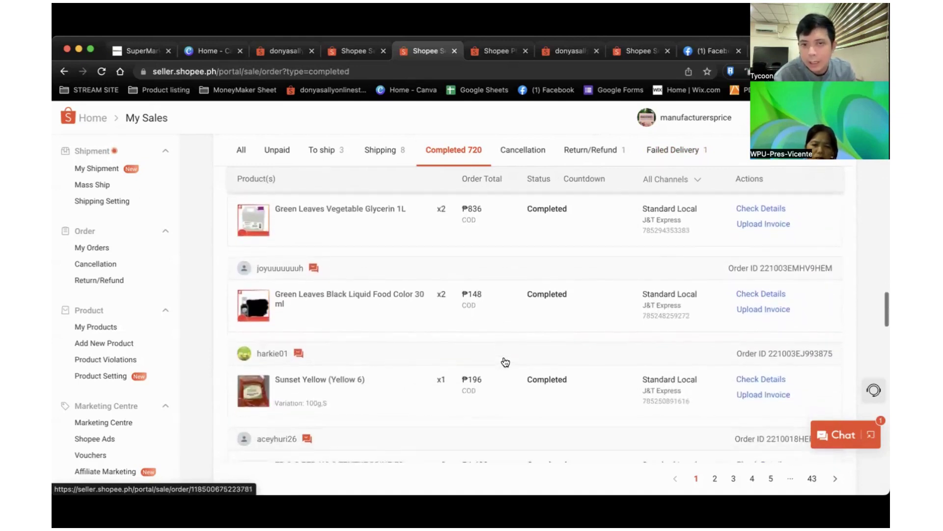
scroll(505, 362, up, 20)
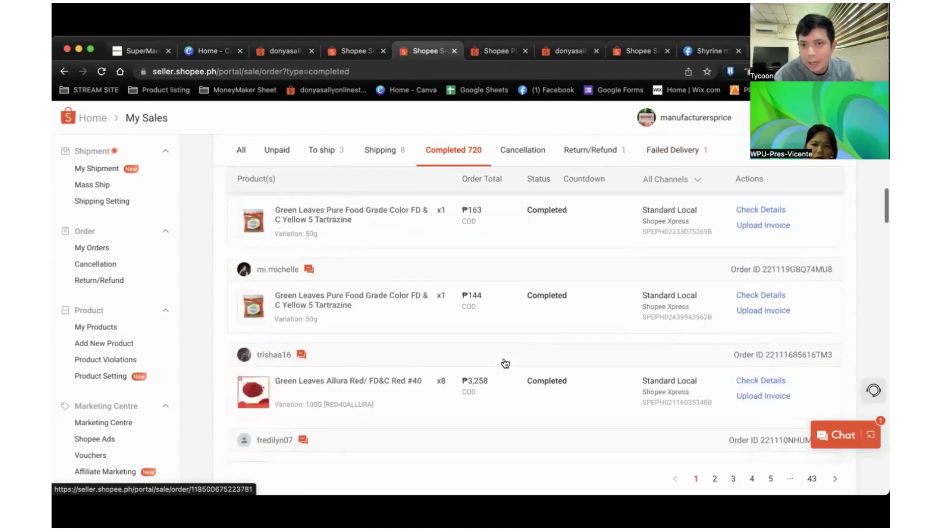
scroll(506, 362, up, 10)
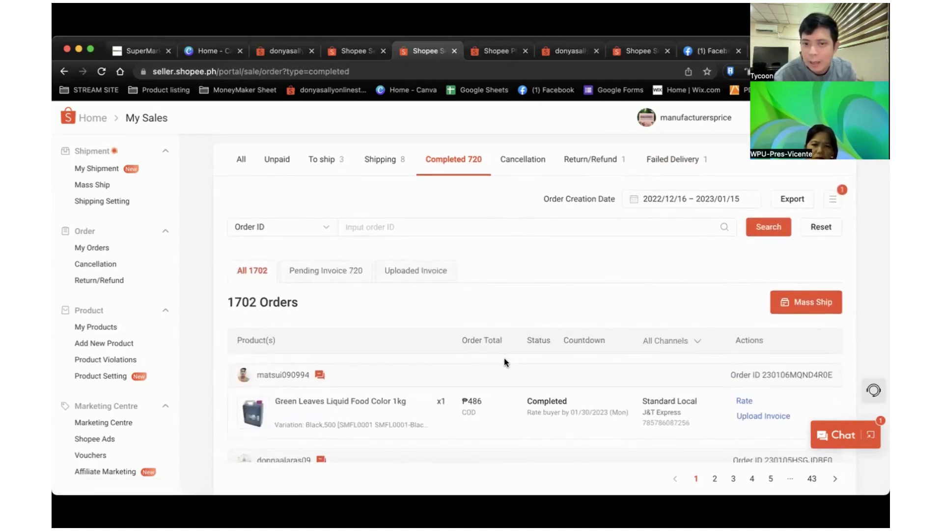
scroll(505, 363, down, 1)
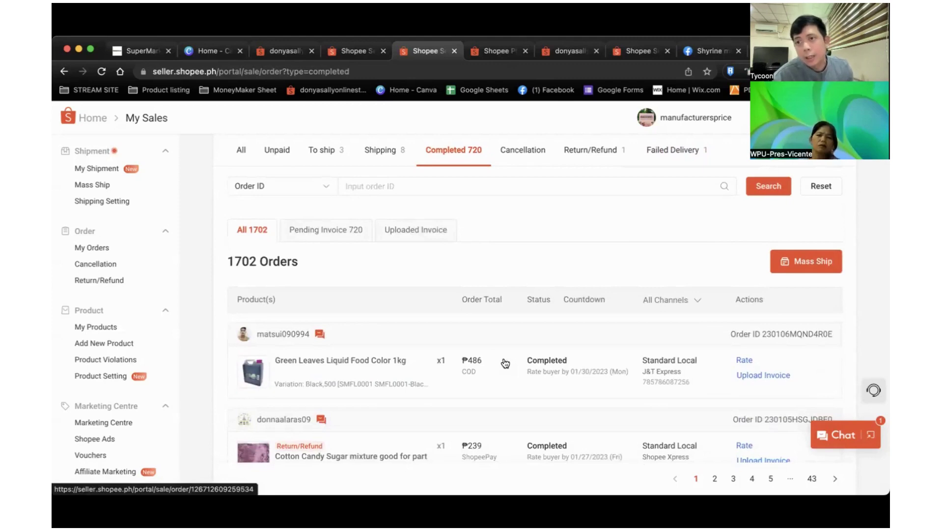